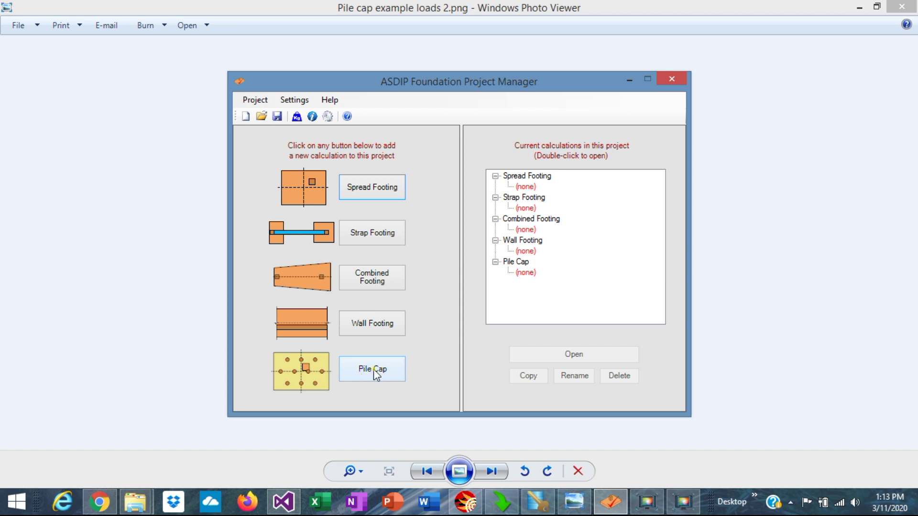
# Add a new pile cap calculation named Example to the project and open it.
pyautogui.click(376, 373)
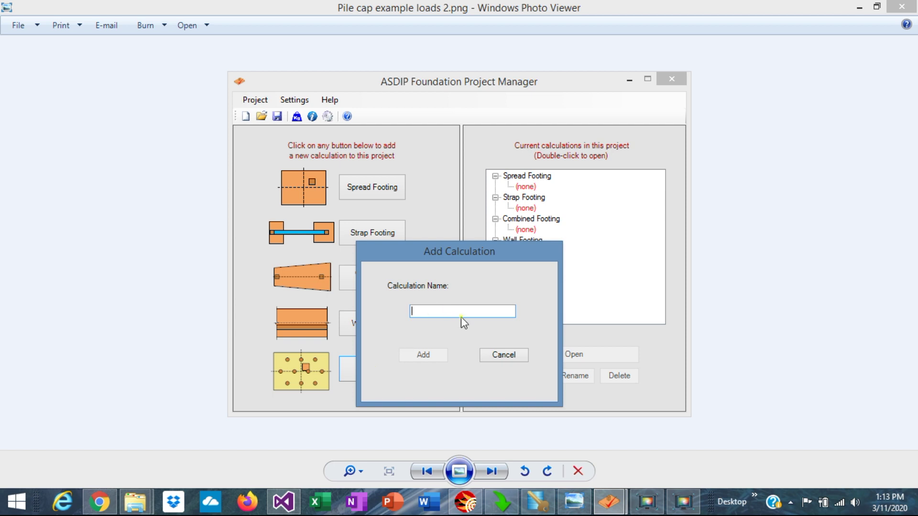
pyautogui.write('Ex')
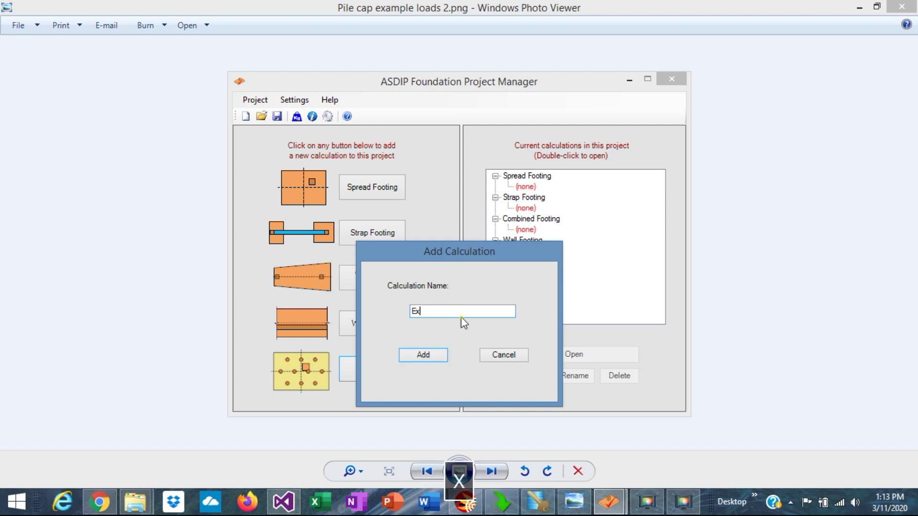
pyautogui.write('ample')
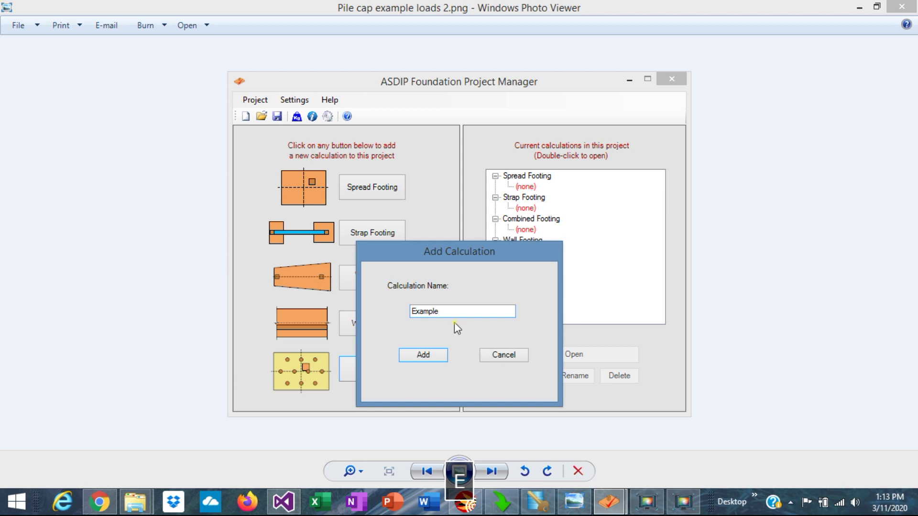
pyautogui.click(420, 357)
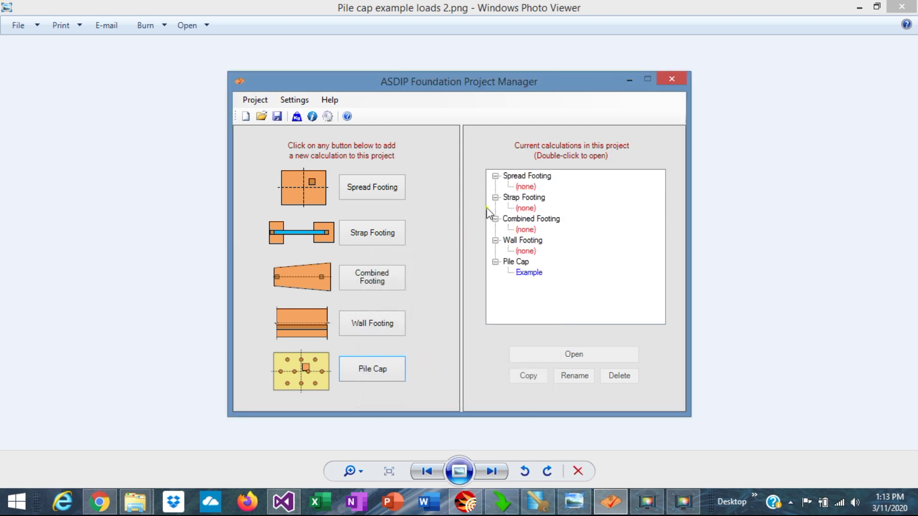
pyautogui.doubleClick(531, 274)
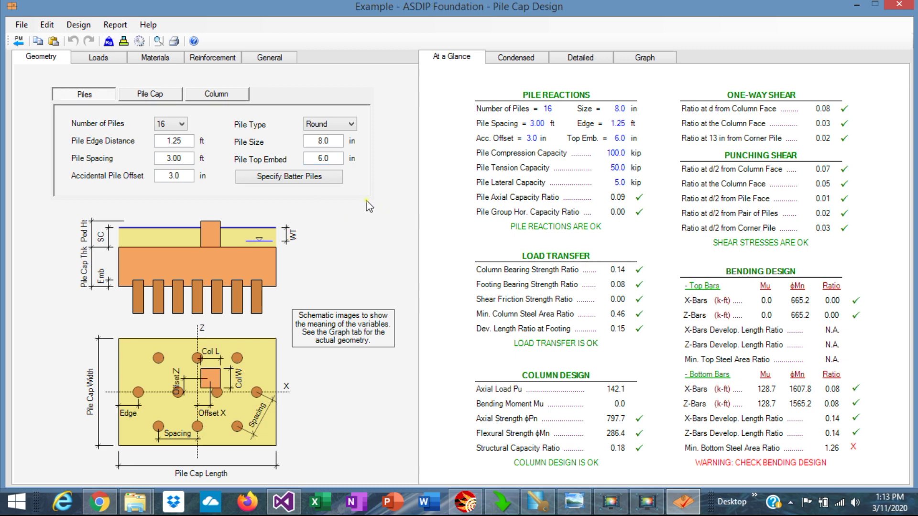
# Consult the reference loads image, then enter axial forces of 500 kip for dead load and 300 kip for live load.
pyautogui.click(99, 58)
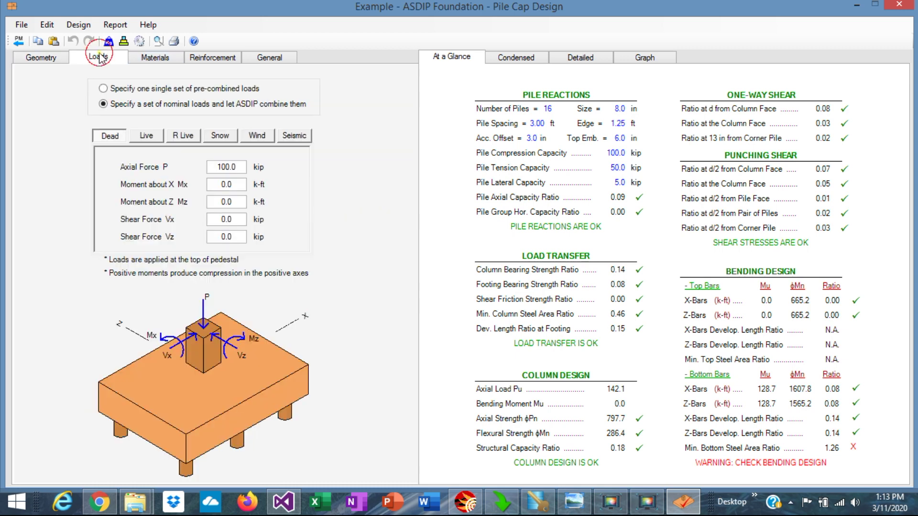
pyautogui.hotkey('alt', 'Tab')
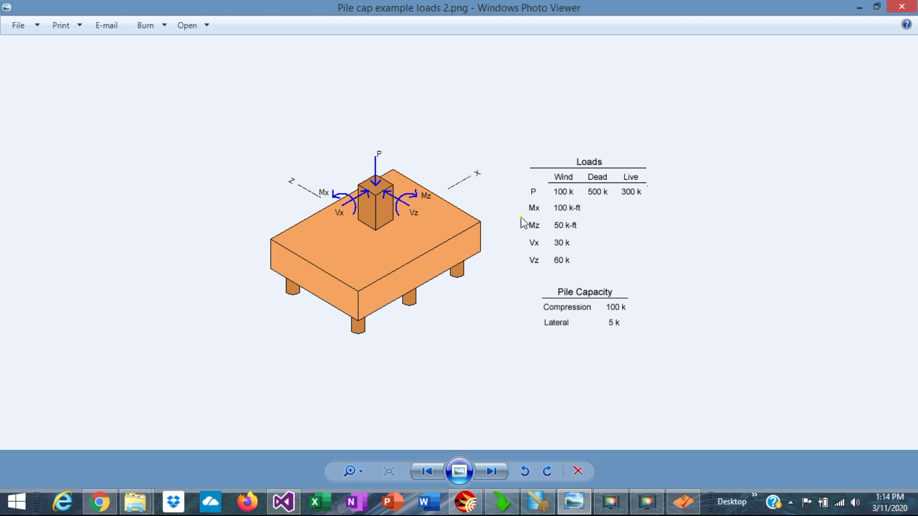
pyautogui.hotkey('alt', 'Tab')
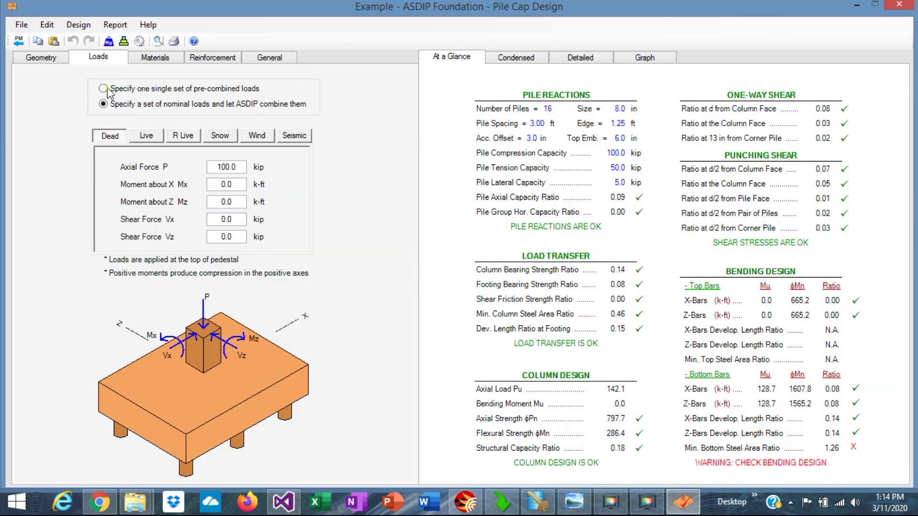
pyautogui.doubleClick(235, 167)
pyautogui.write('500')
pyautogui.click(145, 137)
pyautogui.doubleClick(238, 167)
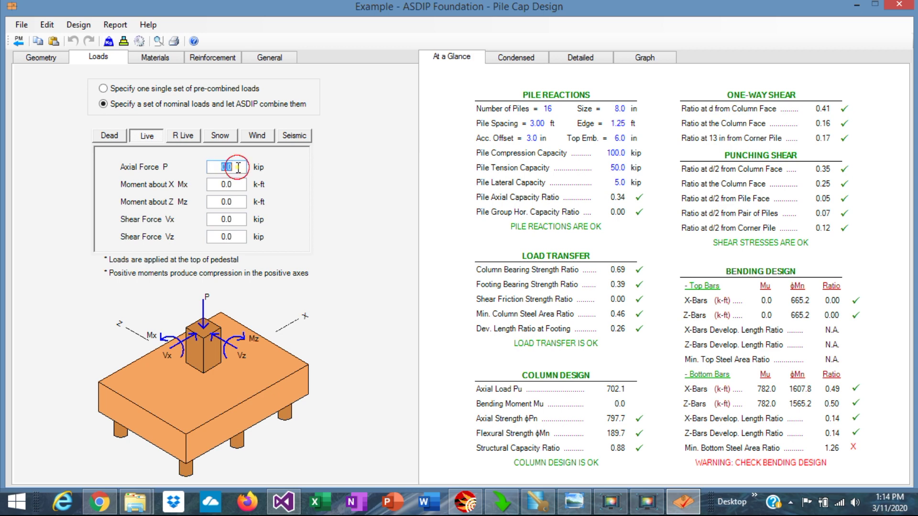
pyautogui.write('300')
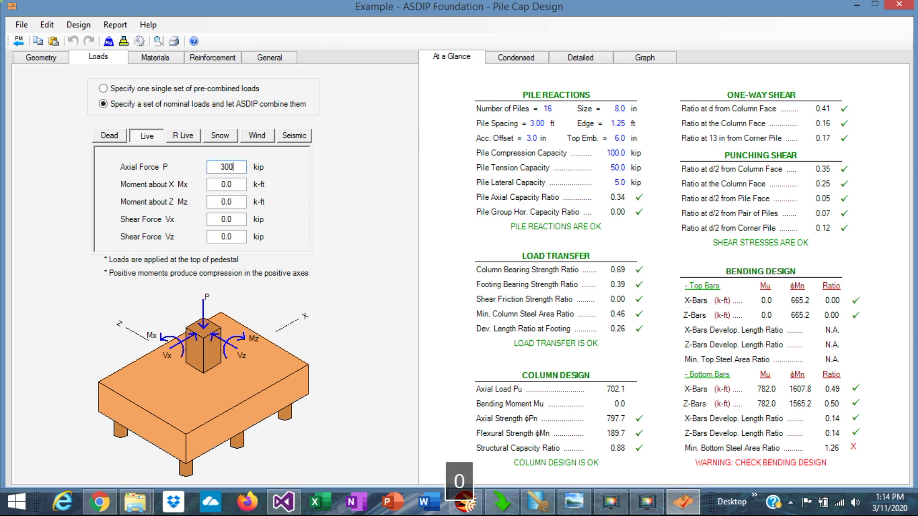
# Enter the wind load's axial force of 100 kip and moment about X of 100 k-ft, consulting the reference image.
pyautogui.click(258, 136)
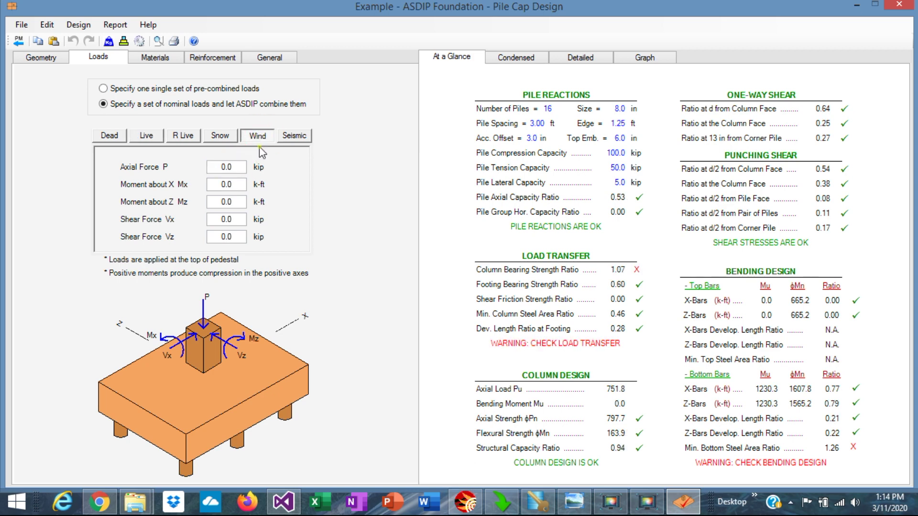
pyautogui.doubleClick(232, 167)
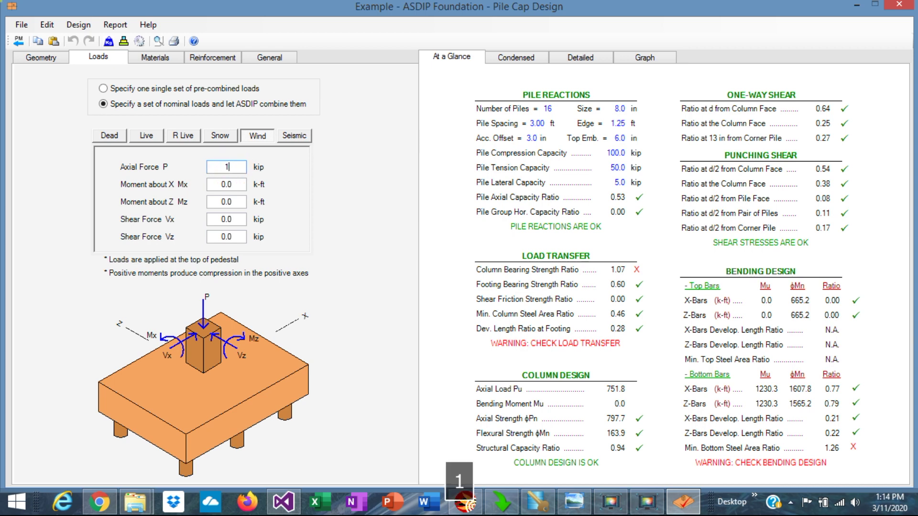
pyautogui.click(574, 502)
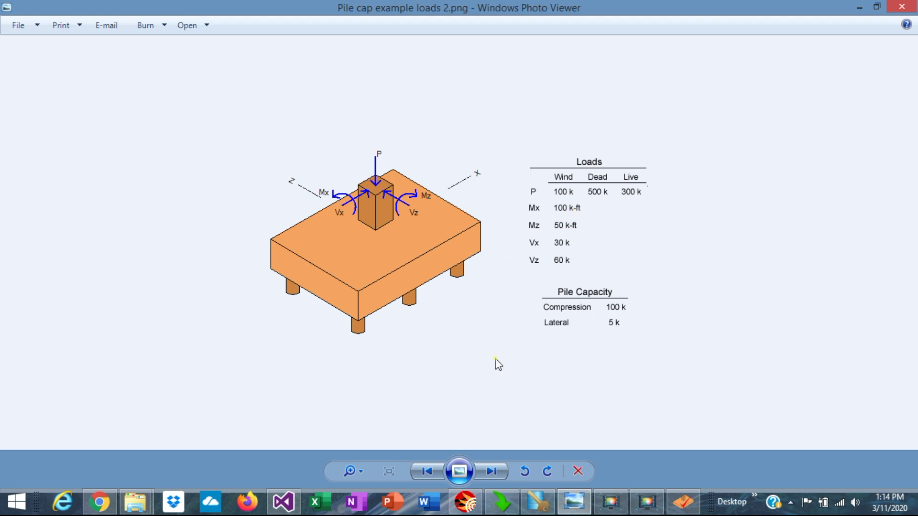
pyautogui.click(684, 502)
pyautogui.click(239, 184)
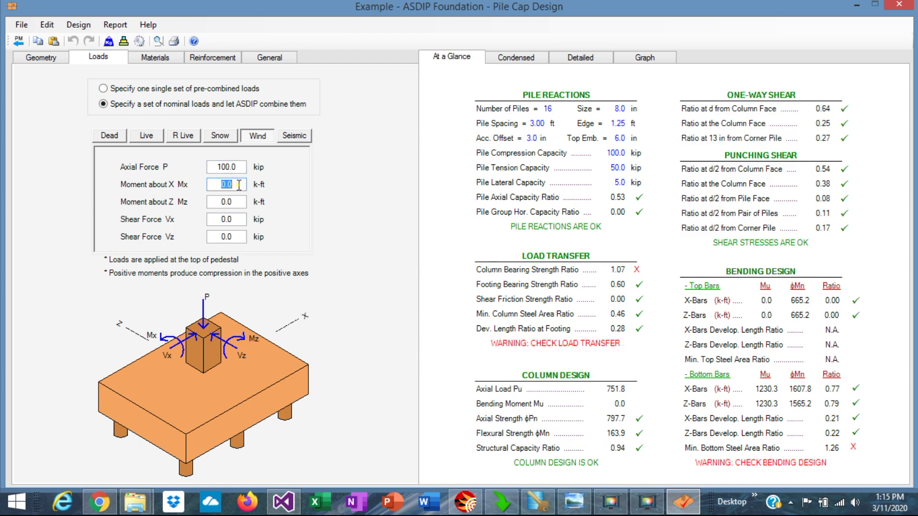
pyautogui.write('100')
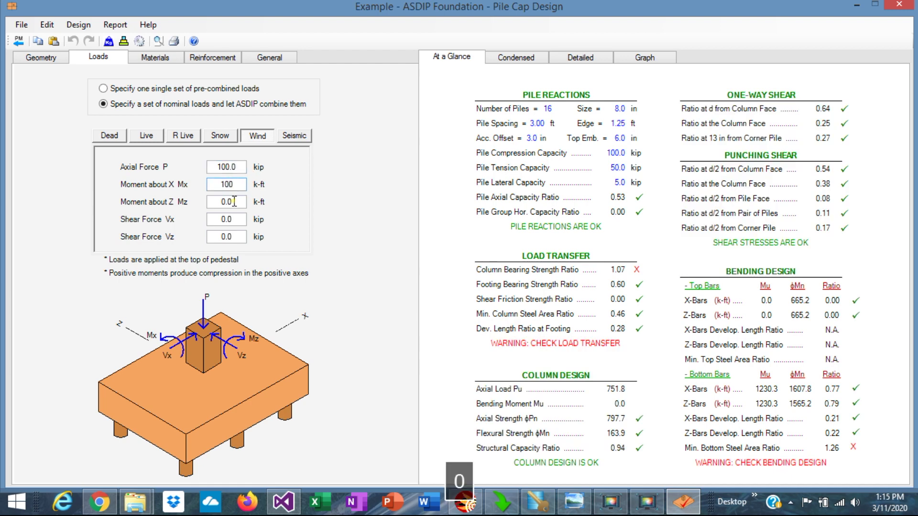
# Complete the wind load with a moment about Z of 50 k-ft, shear Vx of 30 kip and shear Vz of 60 kip.
pyautogui.click(236, 207)
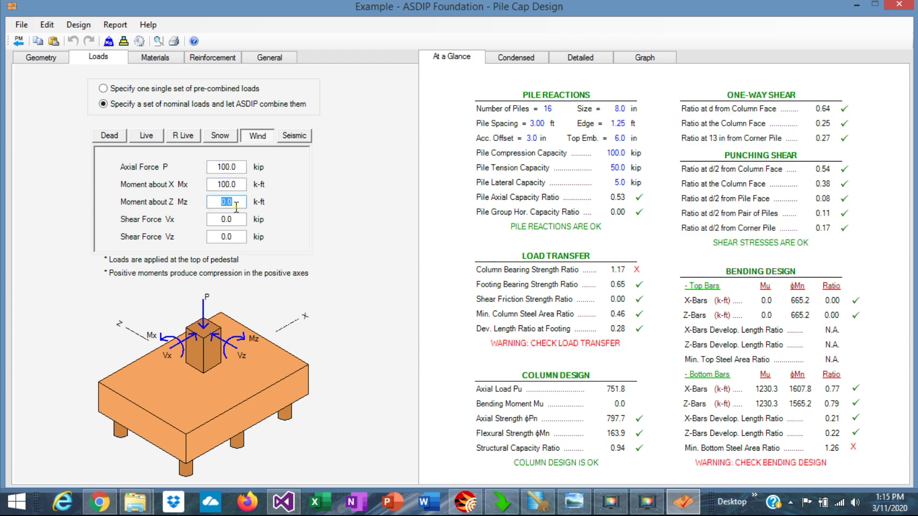
pyautogui.hotkey('alt', 'Tab')
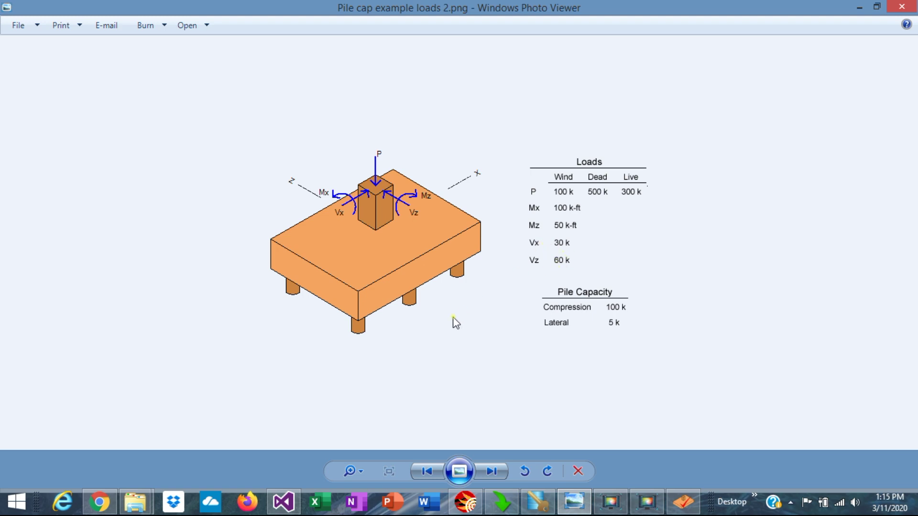
pyautogui.hotkey('alt', 'Tab')
pyautogui.doubleClick(238, 219)
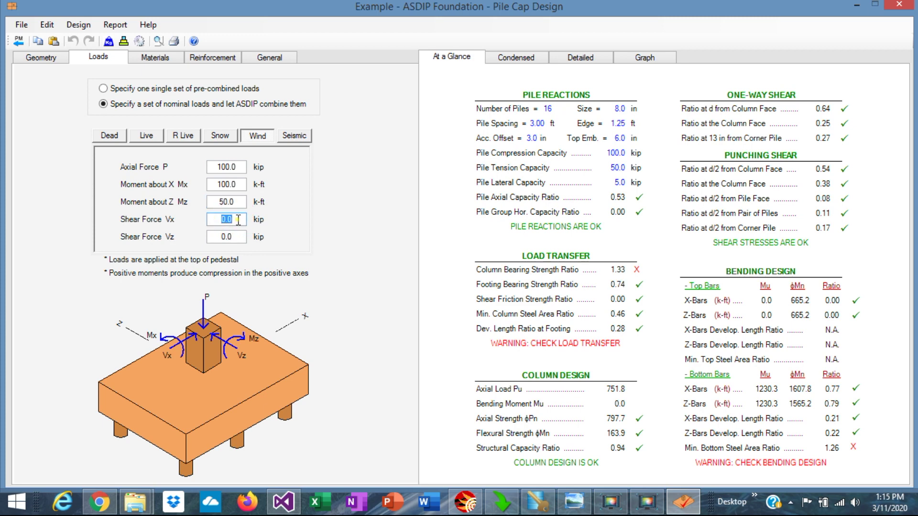
pyautogui.write('30')
pyautogui.doubleClick(239, 237)
pyautogui.write('60')
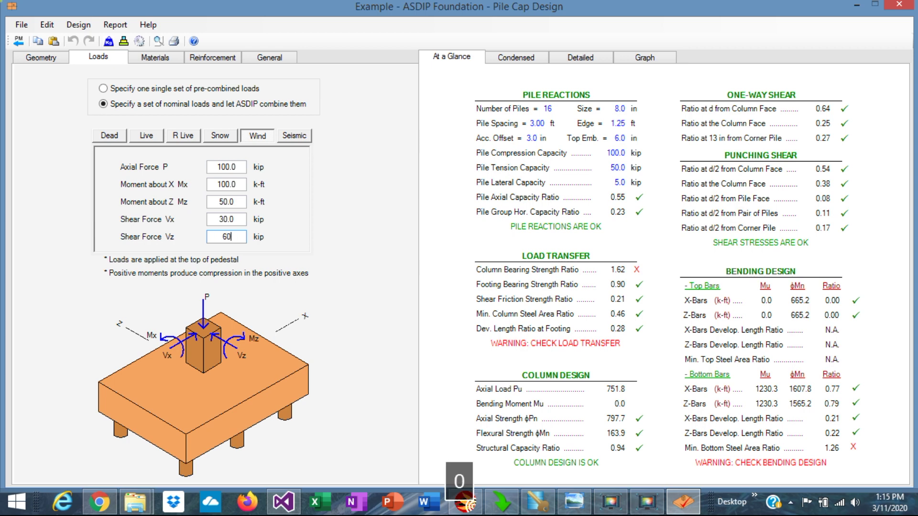
pyautogui.click(238, 220)
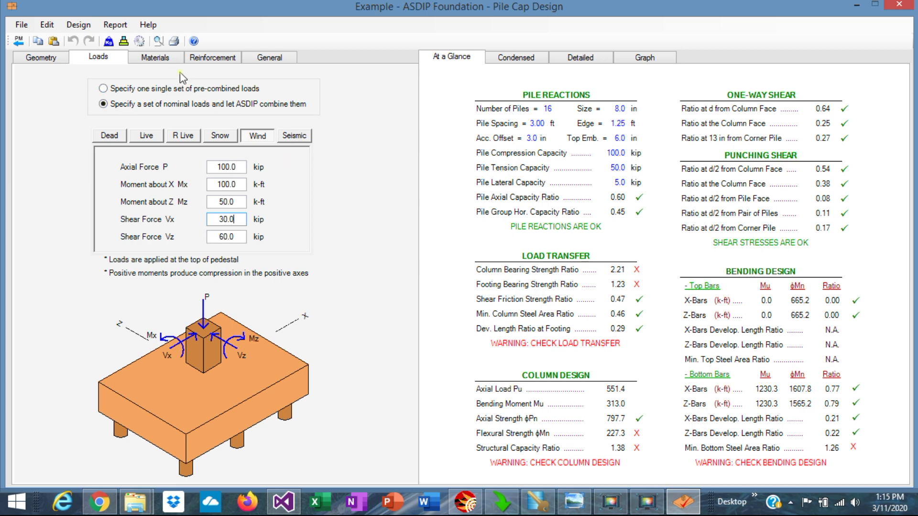
# Check the allowable pile compression and lateral capacities against the reference image and review the pile cap material properties.
pyautogui.click(160, 56)
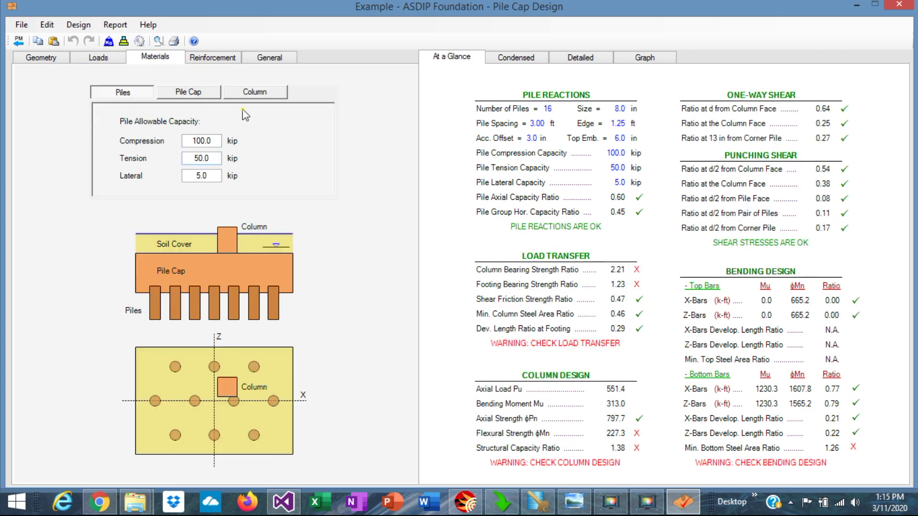
pyautogui.hotkey('alt', 'Tab')
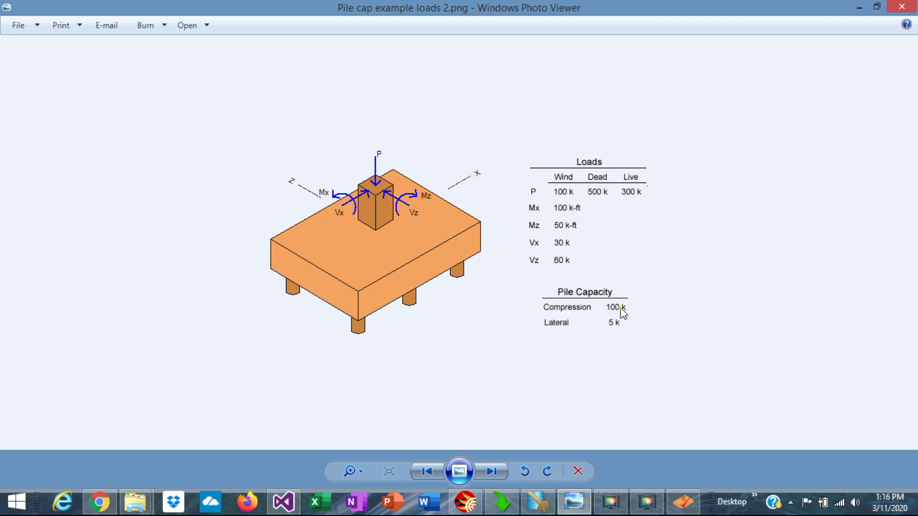
pyautogui.hotkey('alt', 'Tab')
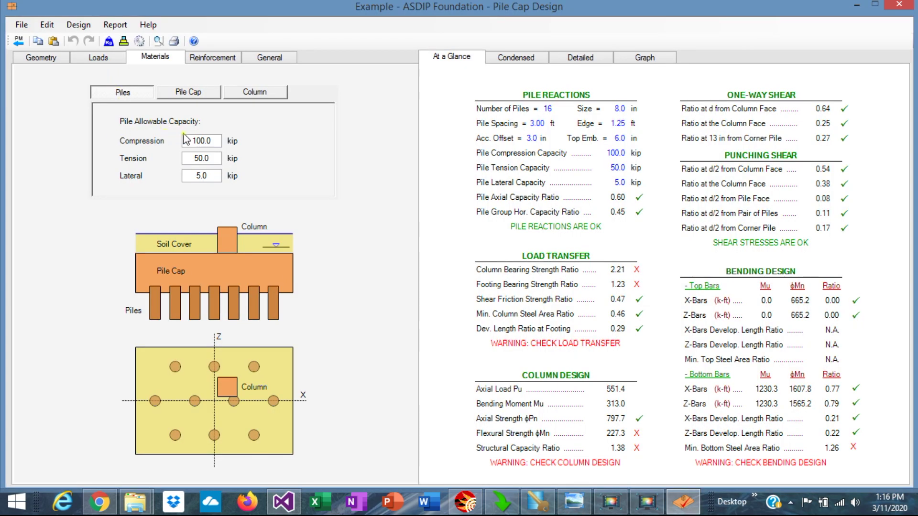
pyautogui.click(218, 140)
pyautogui.click(214, 181)
pyautogui.click(214, 180)
pyautogui.click(202, 93)
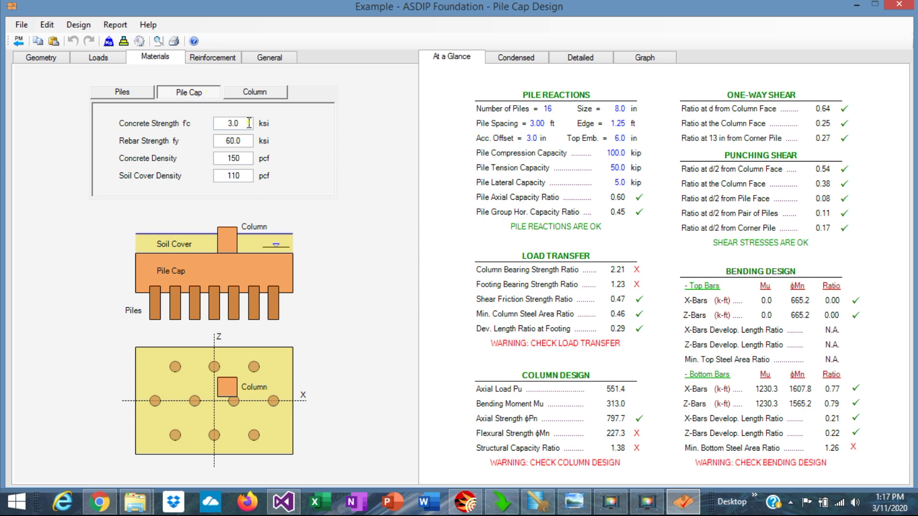
# Set the column's concrete strength f'c to 4 ksi.
pyautogui.click(259, 92)
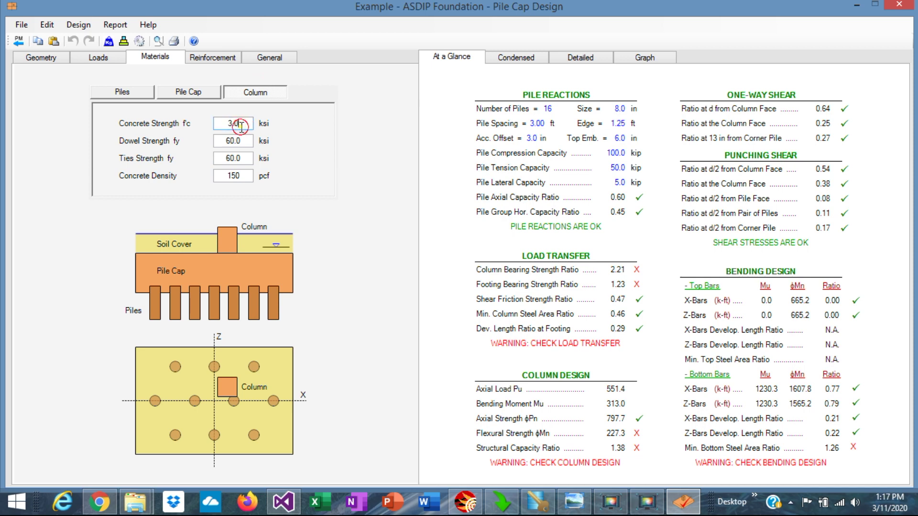
pyautogui.doubleClick(234, 123)
pyautogui.write('4')
pyautogui.press('Return')
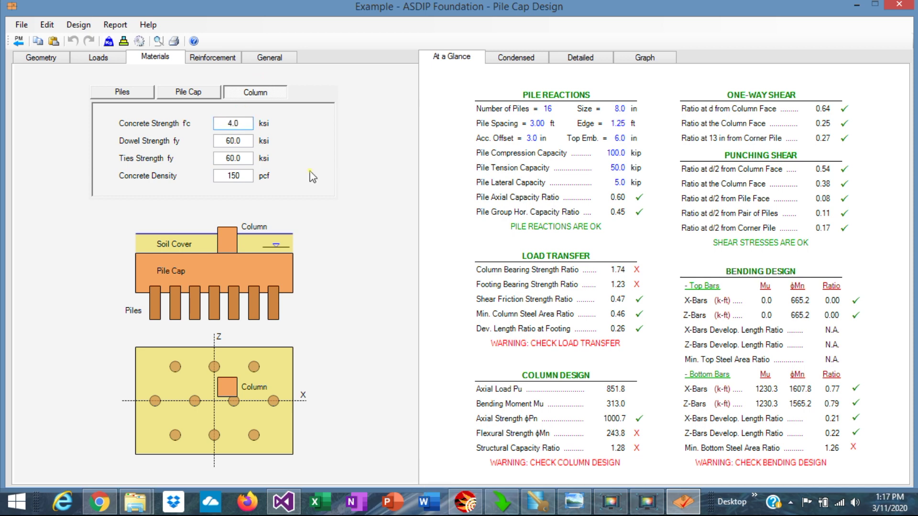
# Set both the column length in the X direction and the column width in the Z direction to 26 in.
pyautogui.click(104, 60)
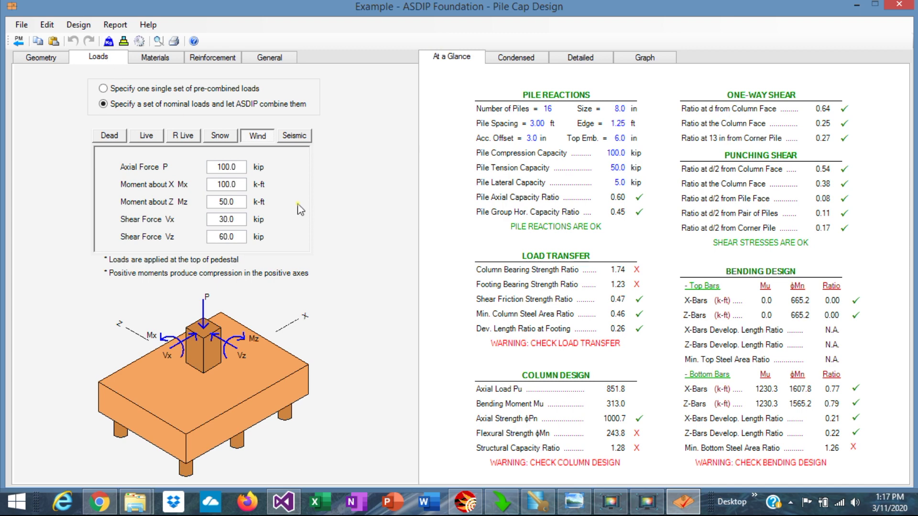
pyautogui.click(38, 58)
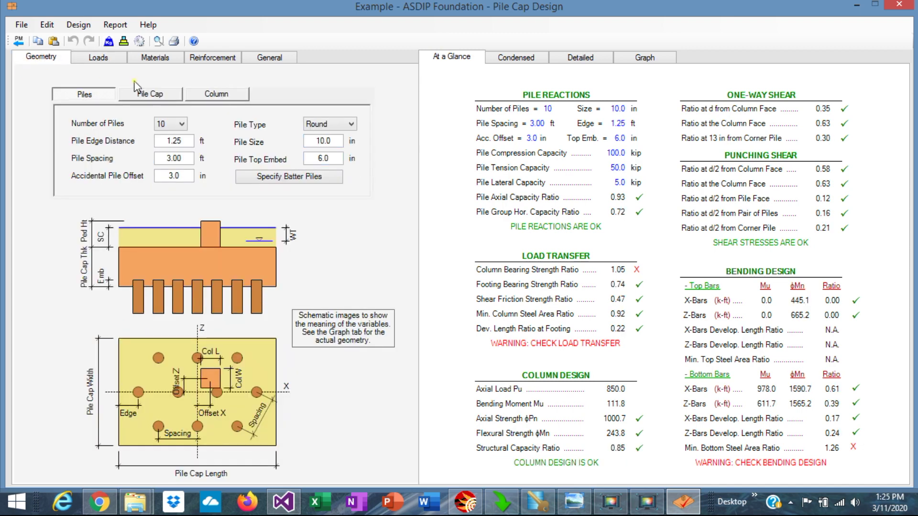
pyautogui.click(223, 94)
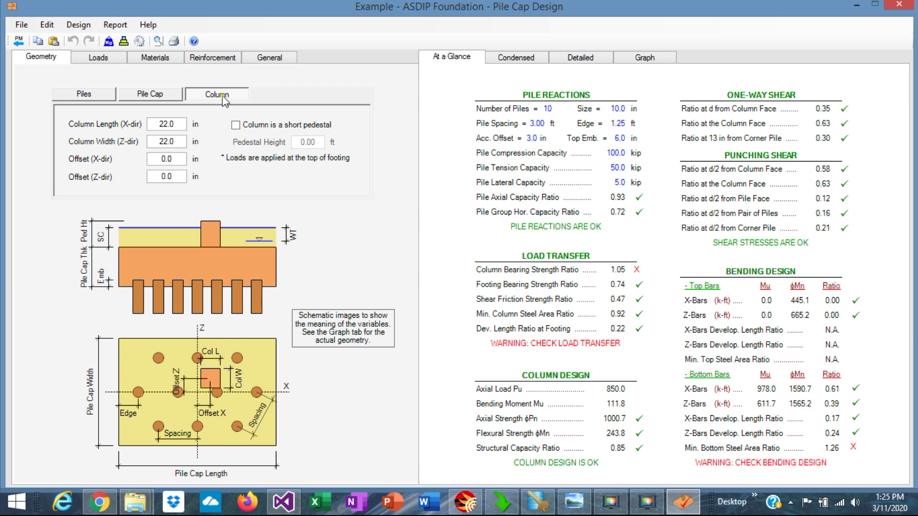
pyautogui.click(178, 123)
pyautogui.write('26')
pyautogui.click(170, 141)
pyautogui.write('26')
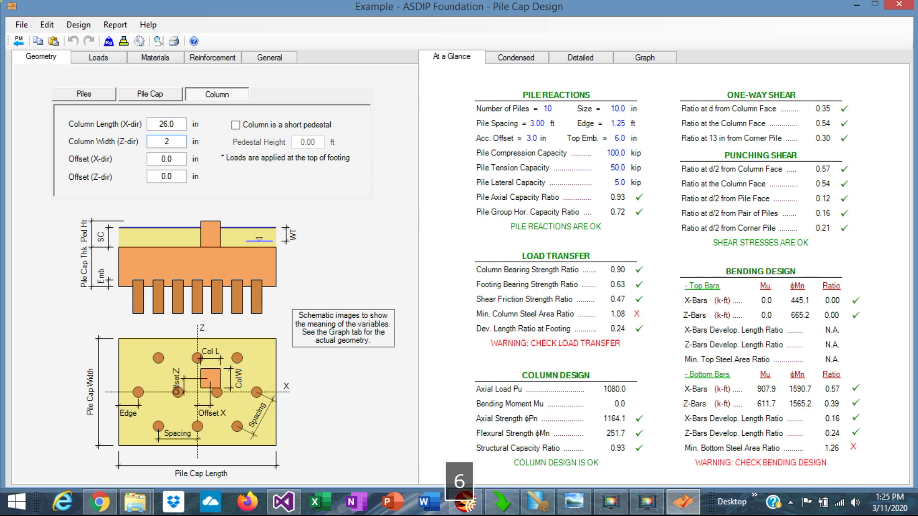
pyautogui.press('Return')
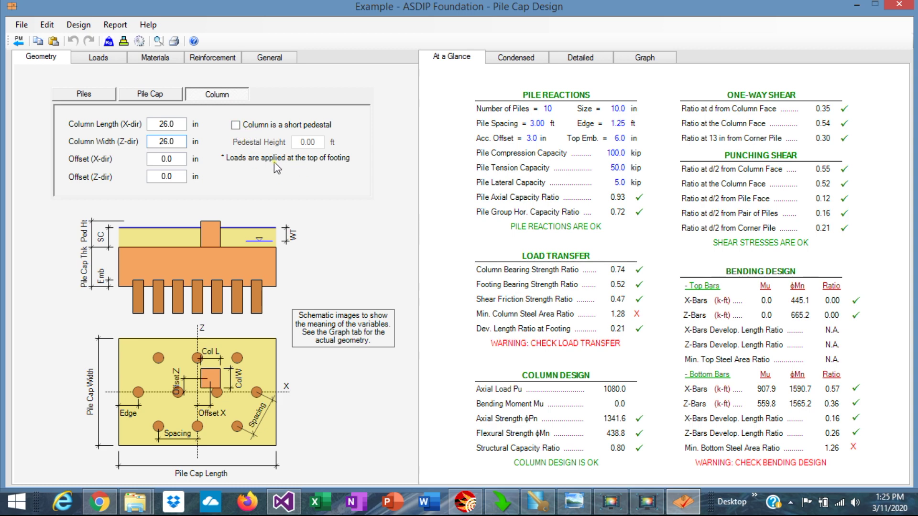
# Try treating the column as a short pedestal and switch that option back off.
pyautogui.click(235, 126)
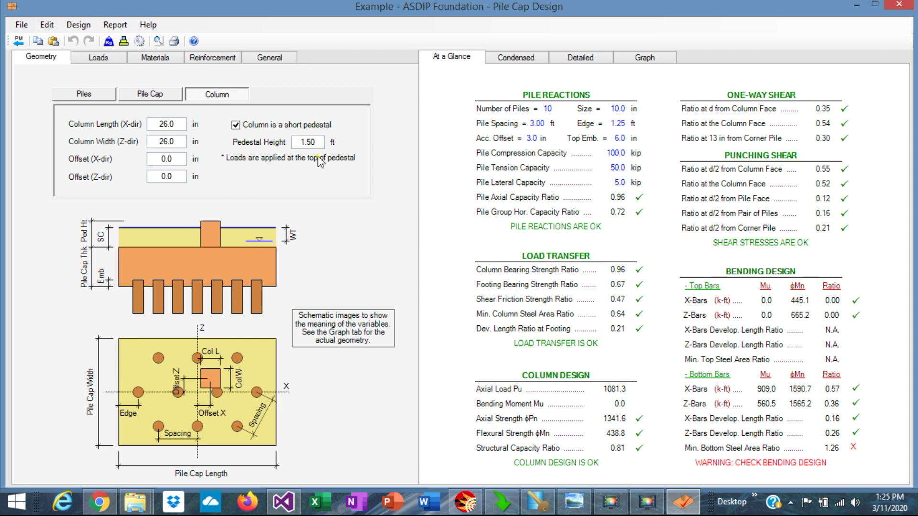
pyautogui.click(235, 125)
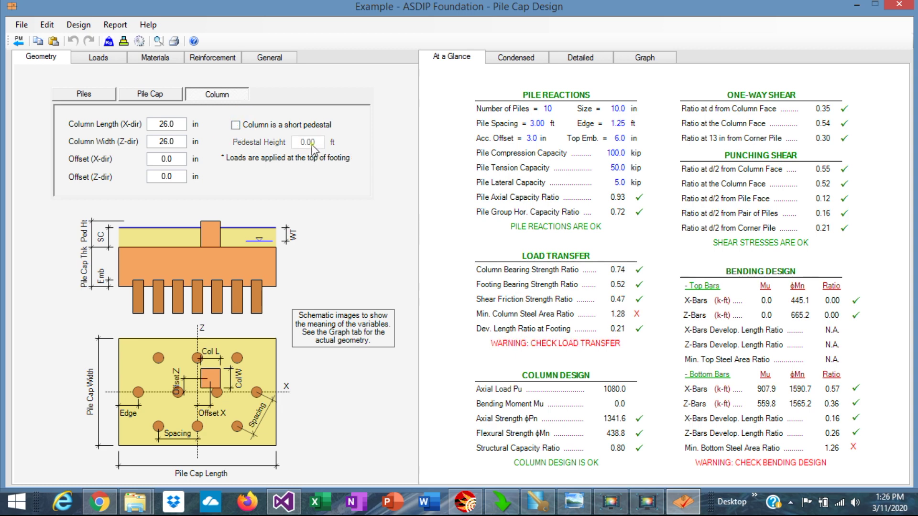
# Set the pile cap thickness to 46 in.
pyautogui.click(151, 95)
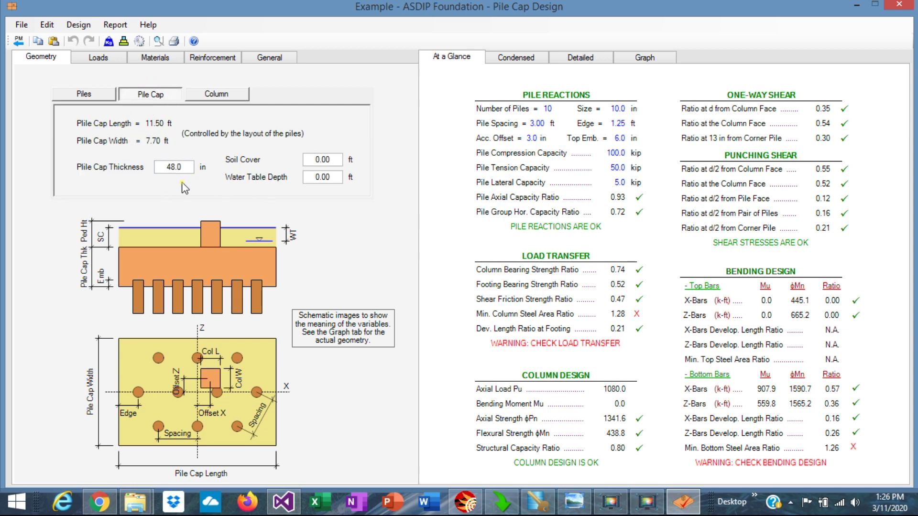
pyautogui.click(319, 179)
pyautogui.doubleClick(186, 167)
pyautogui.write('46')
pyautogui.press('Return')
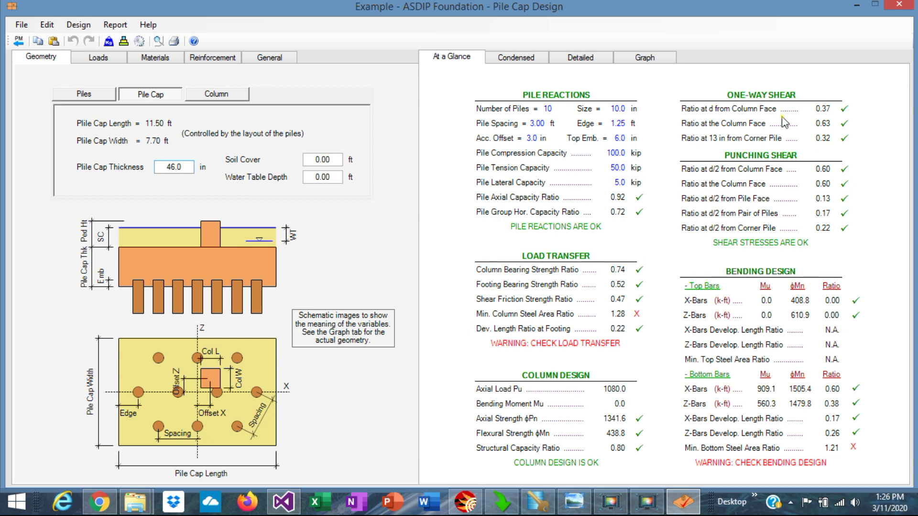
# Try a pile cap thickness of 44 in.
pyautogui.doubleClick(186, 167)
pyautogui.write('44')
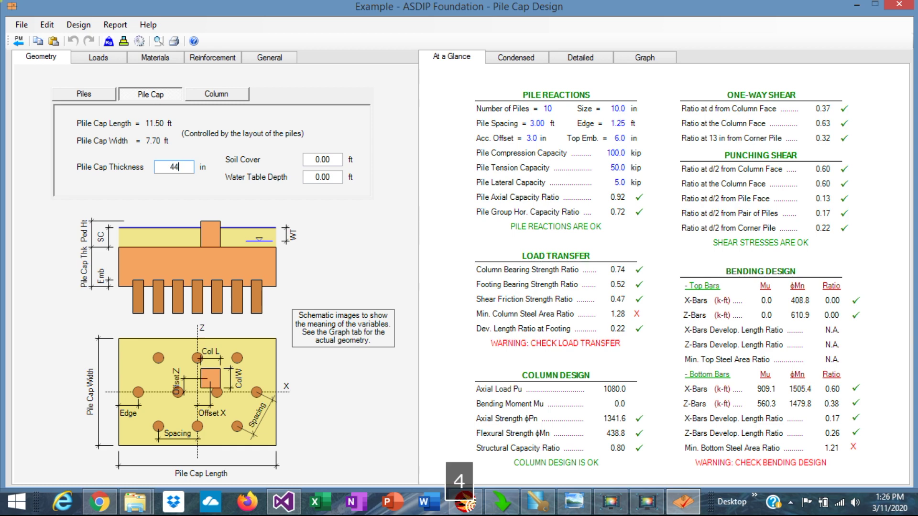
pyautogui.press('Return')
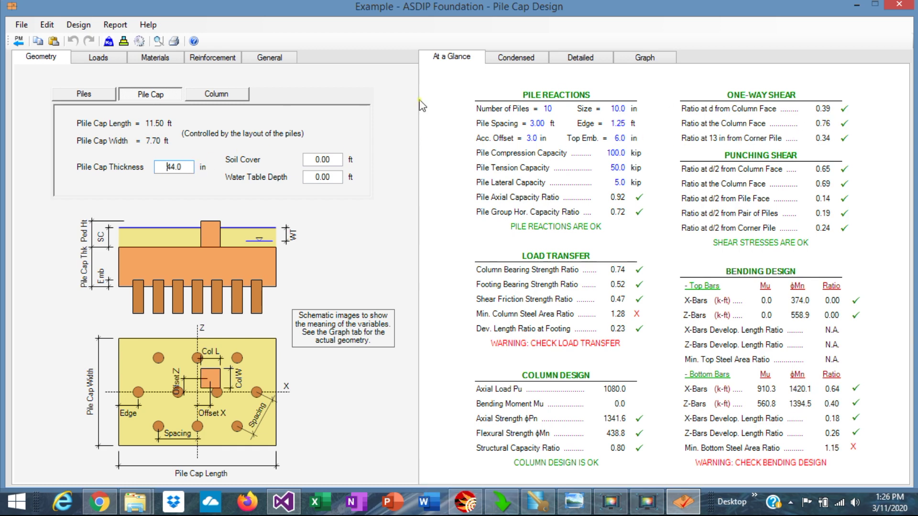
# Set the pile cap thickness to 42 in.
pyautogui.doubleClick(174, 167)
pyautogui.write('42')
pyautogui.press('Return')
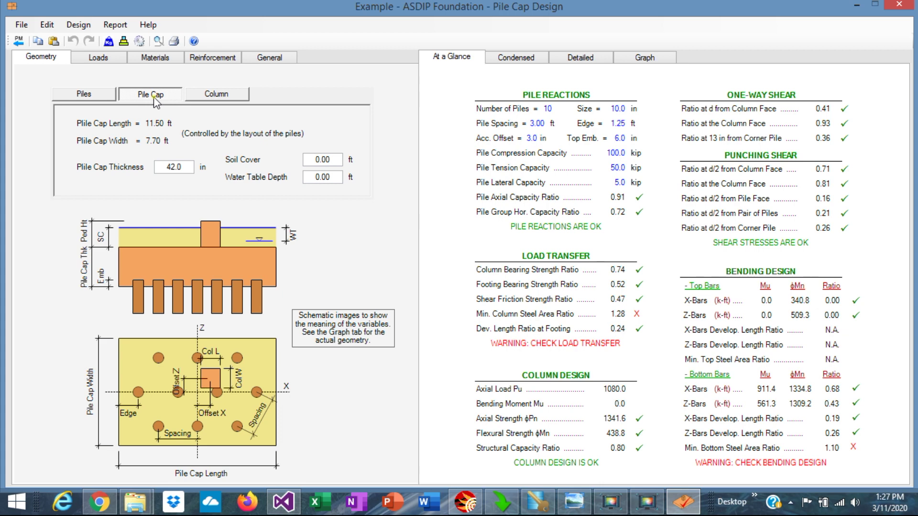
# Review the pile, pile cap and column geometry inputs and the pile reactions graph with its available service load combinations.
pyautogui.click(84, 96)
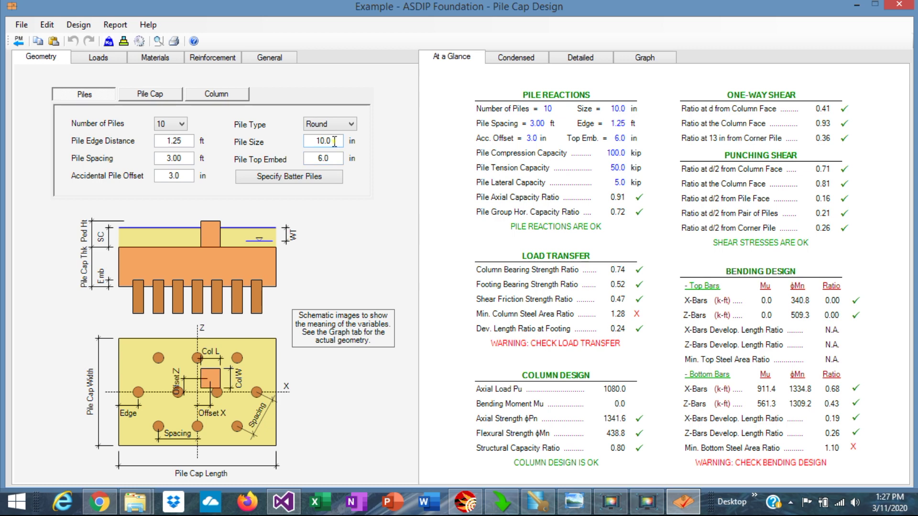
pyautogui.click(151, 94)
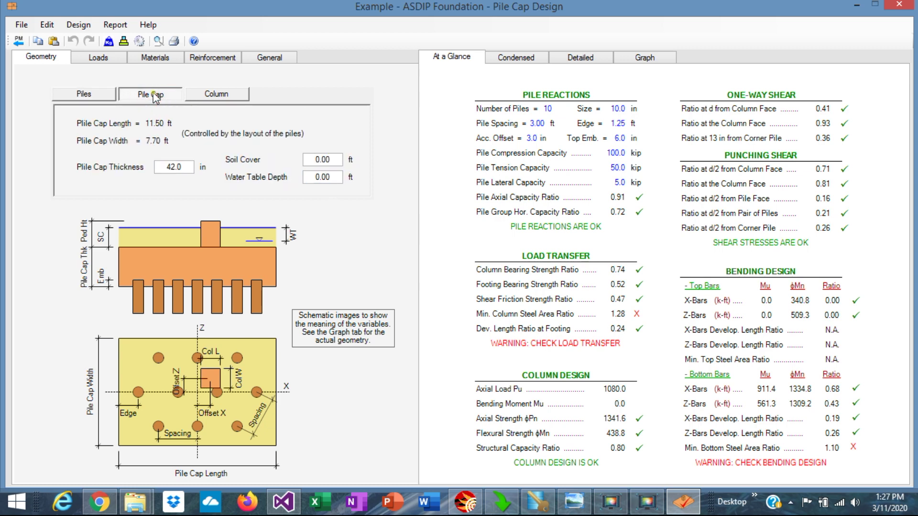
pyautogui.click(217, 94)
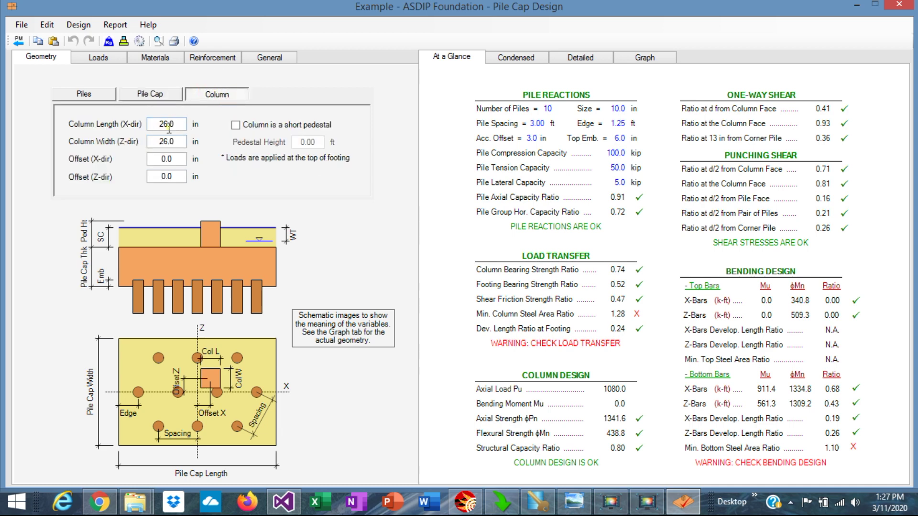
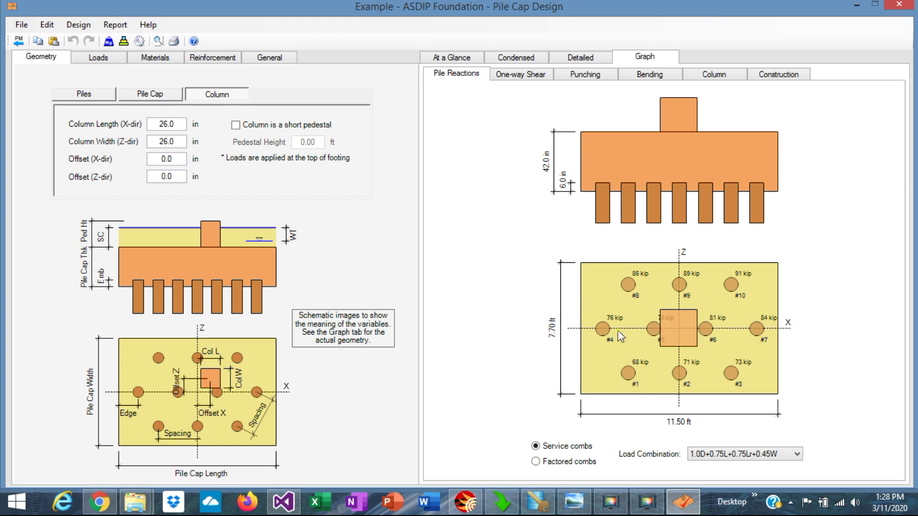
pyautogui.click(798, 455)
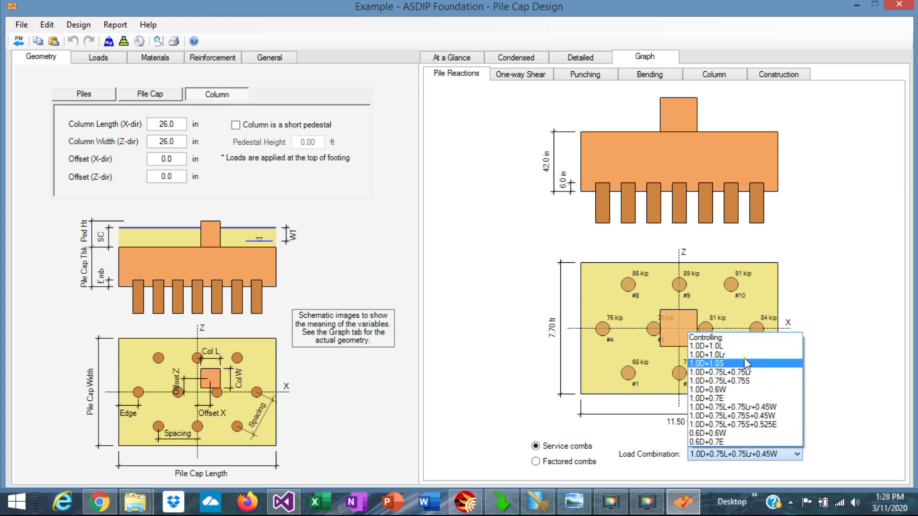
pyautogui.click(715, 323)
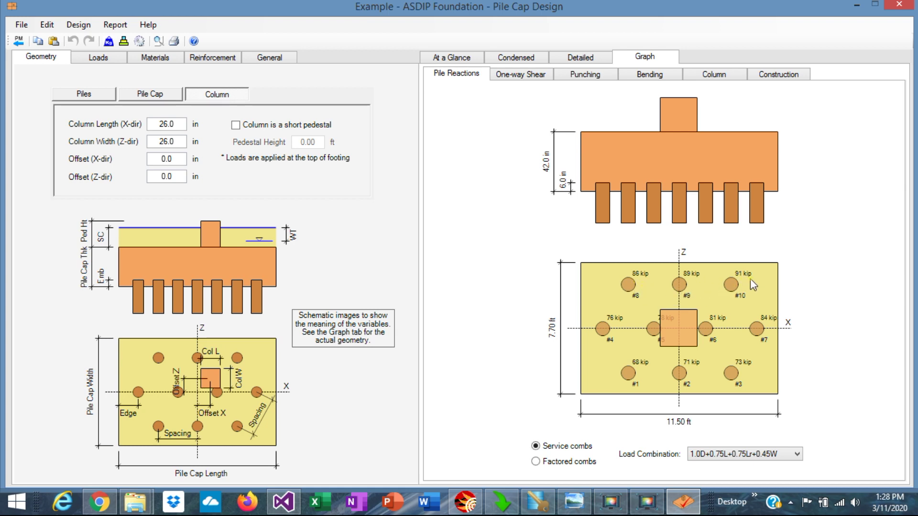
# Check the load transfer results in the design summary and change the column's vertical reinforcing bars to size #8.
pyautogui.click(452, 58)
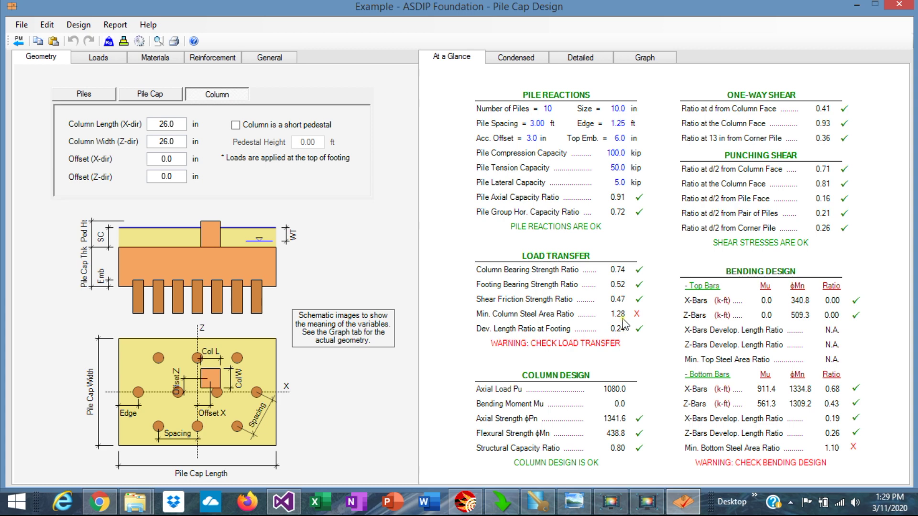
pyautogui.click(212, 58)
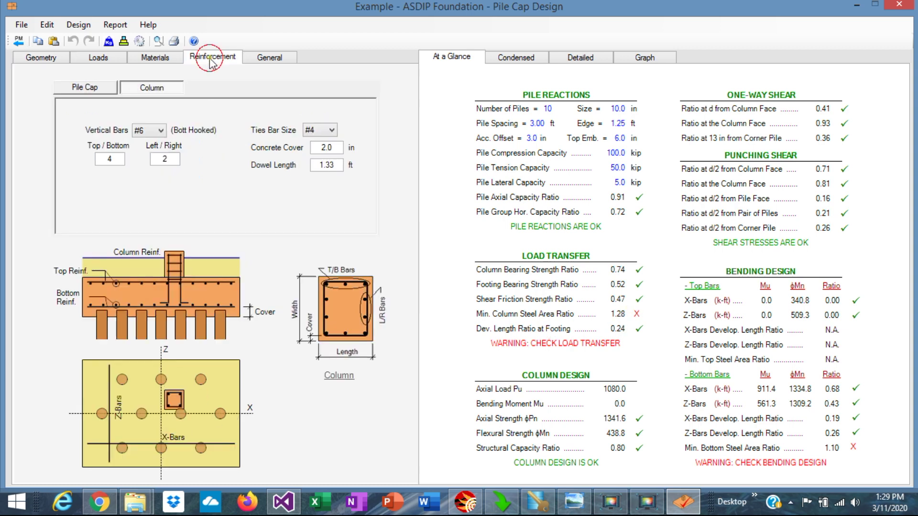
pyautogui.click(153, 89)
pyautogui.click(162, 131)
pyautogui.click(149, 186)
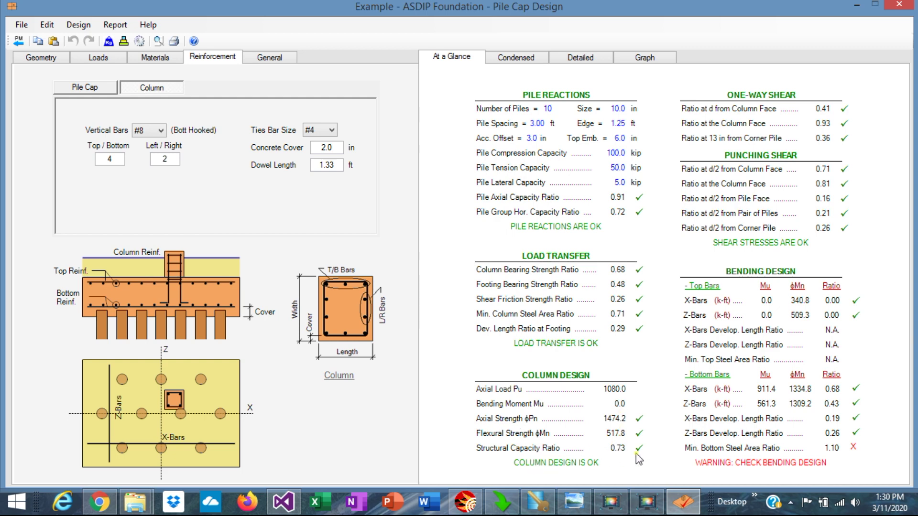
# Examine the graphs for the column interaction diagram, pile reactions, one-way shear at distance d and column face, punching shear and bending.
pyautogui.click(646, 57)
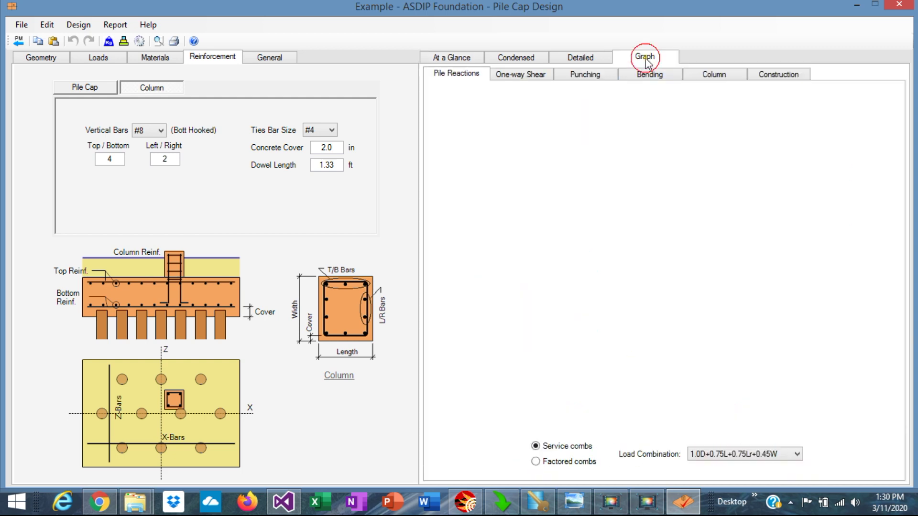
pyautogui.click(719, 80)
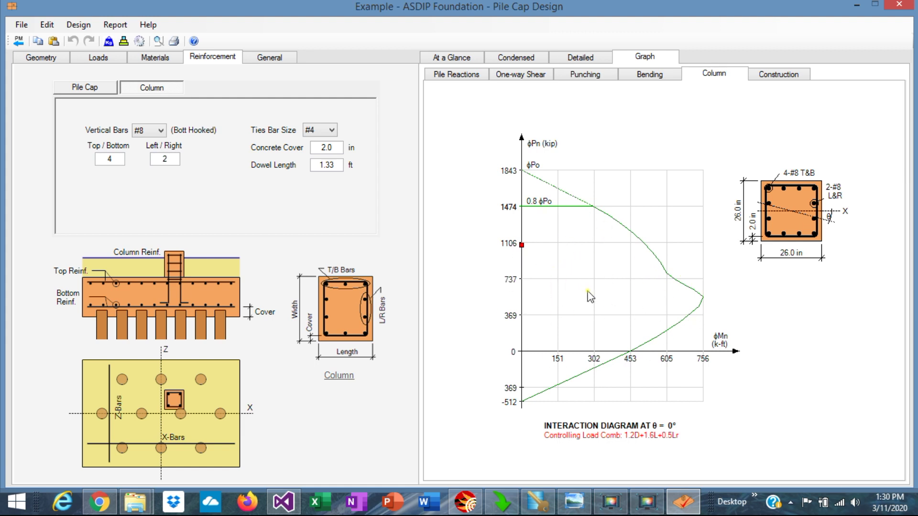
pyautogui.click(456, 74)
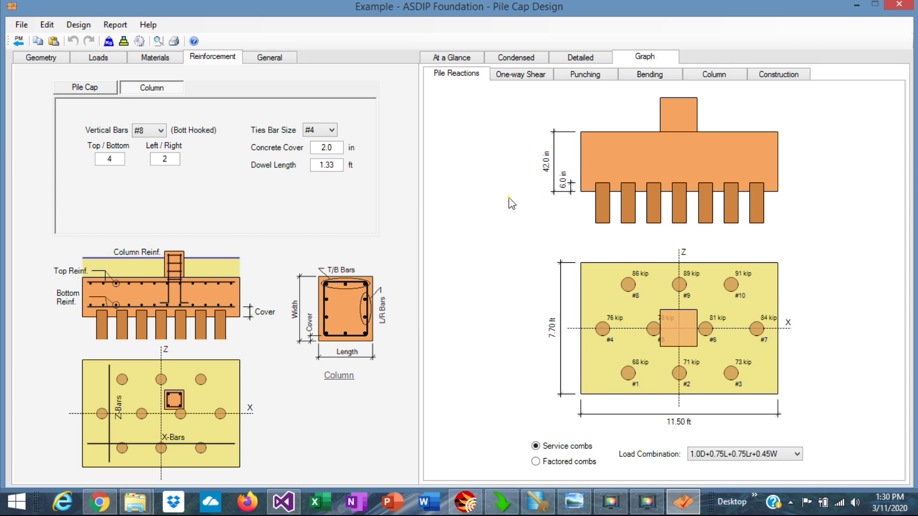
pyautogui.click(523, 75)
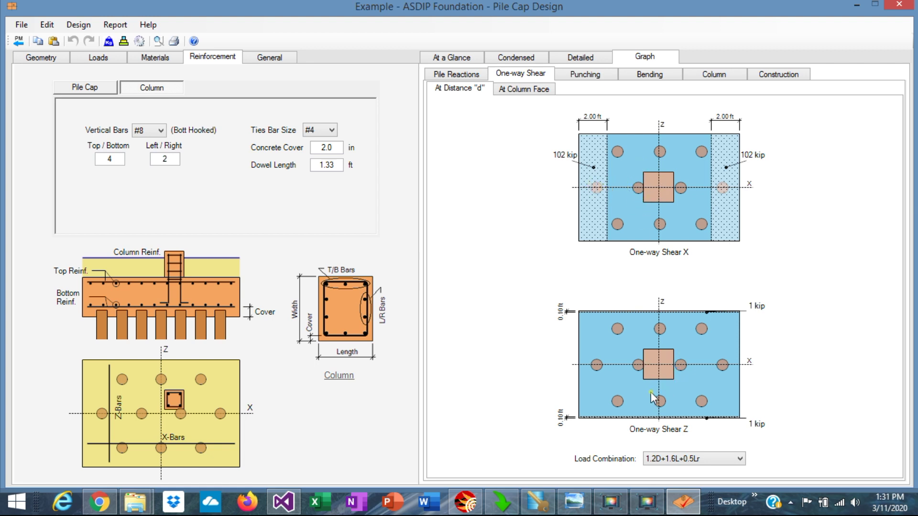
pyautogui.click(517, 91)
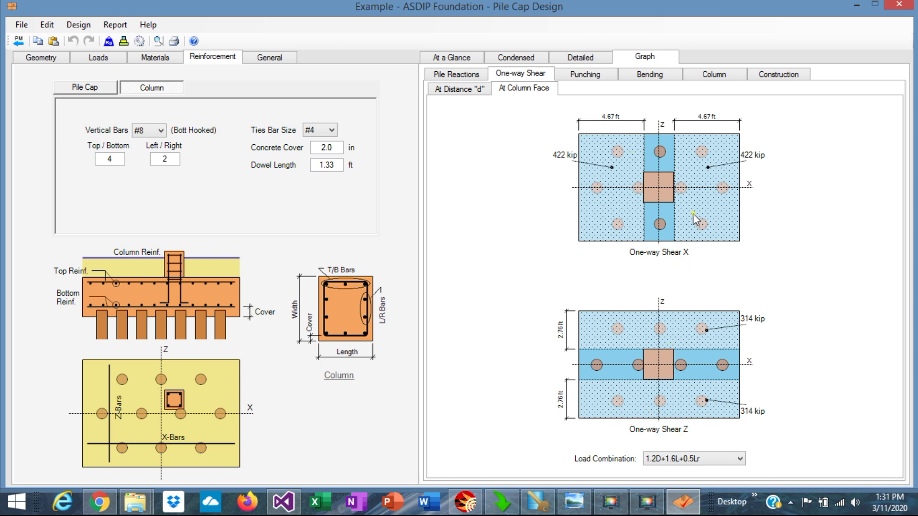
pyautogui.click(741, 460)
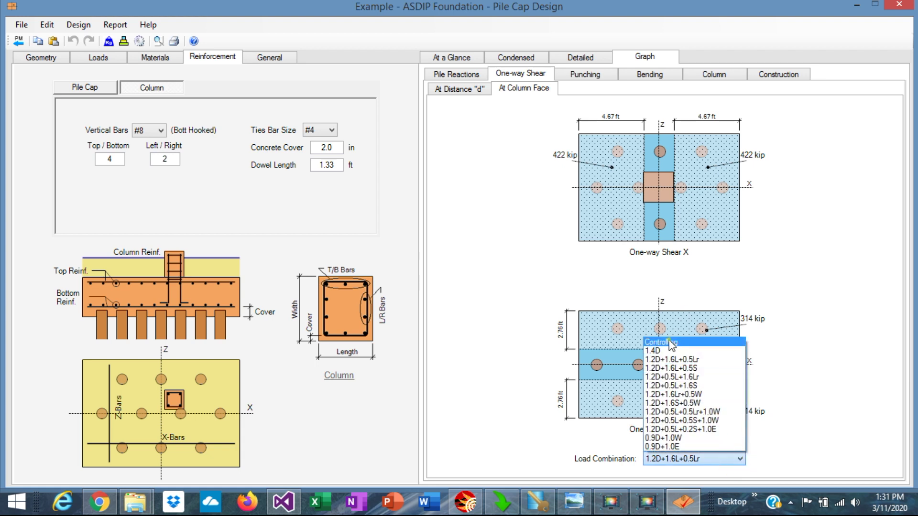
pyautogui.press('Escape')
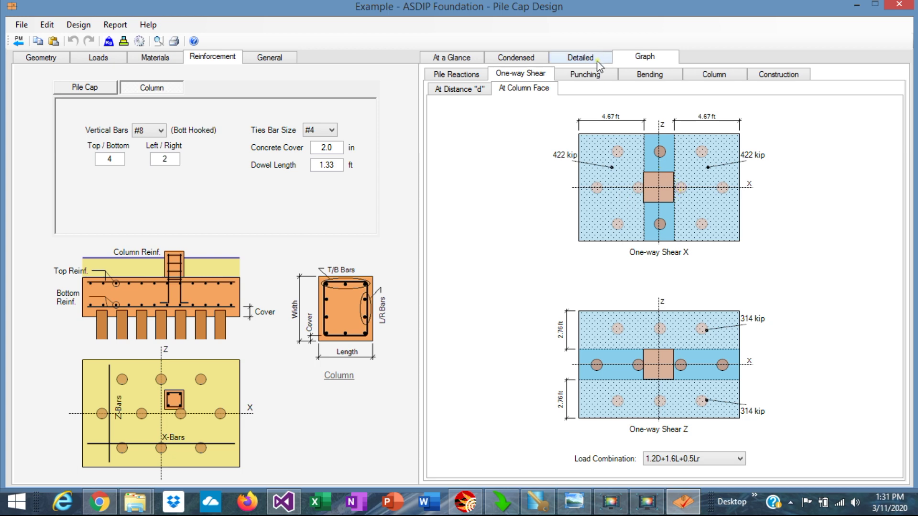
pyautogui.click(585, 75)
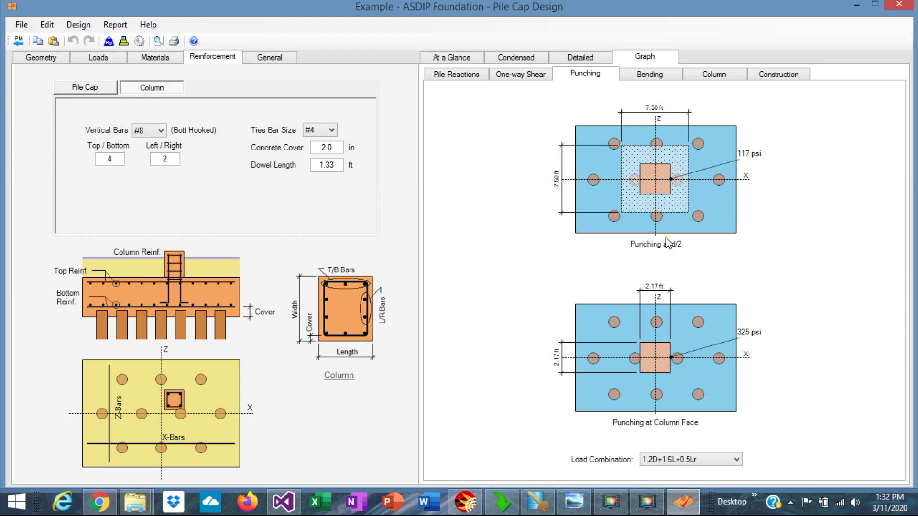
pyautogui.click(648, 76)
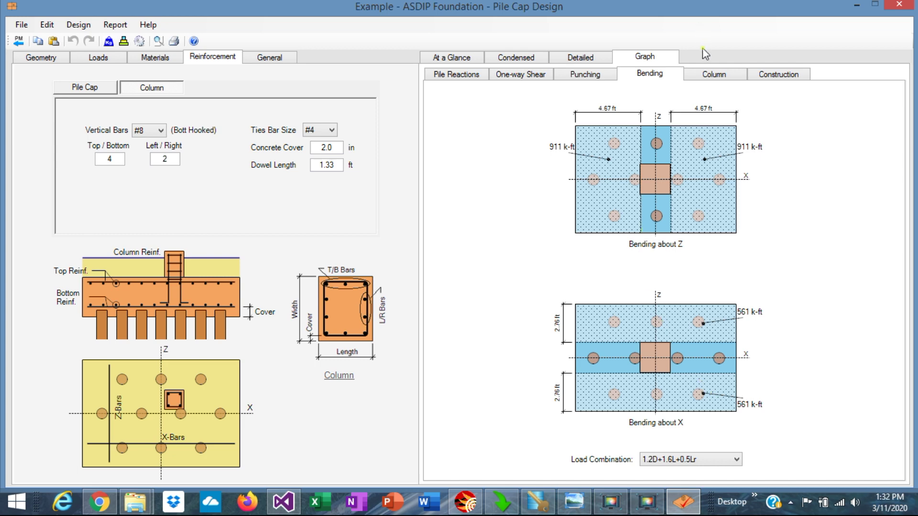
# Examine the pile cap's reinforcement settings, construction graph and detailed bending calculations for the bottom bars' minimum steel area check.
pyautogui.click(458, 59)
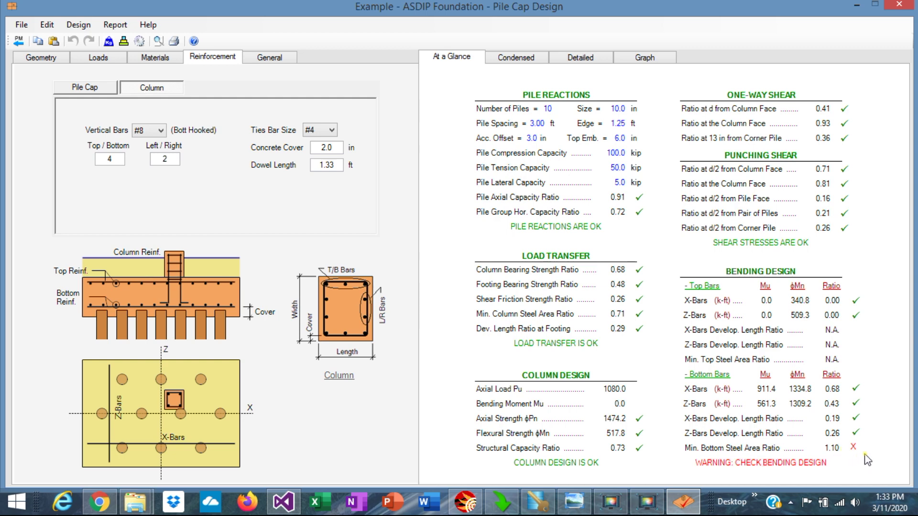
pyautogui.click(81, 89)
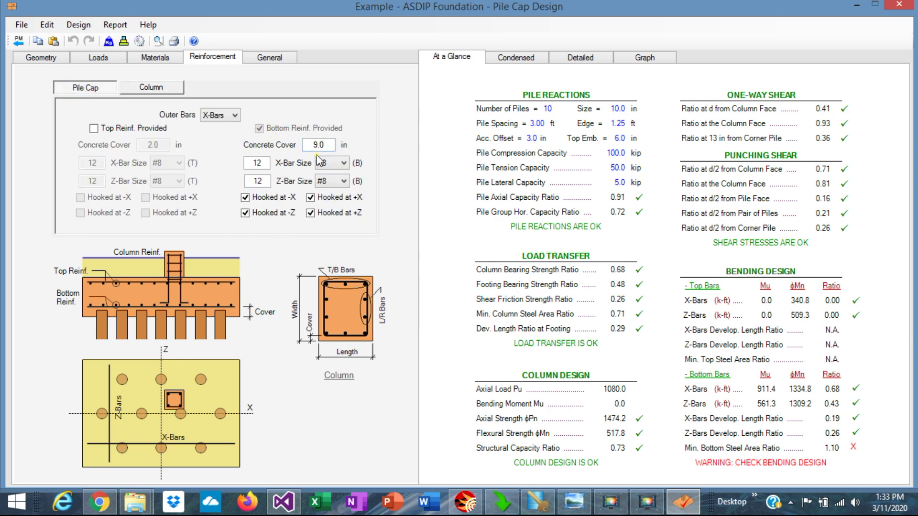
pyautogui.click(646, 57)
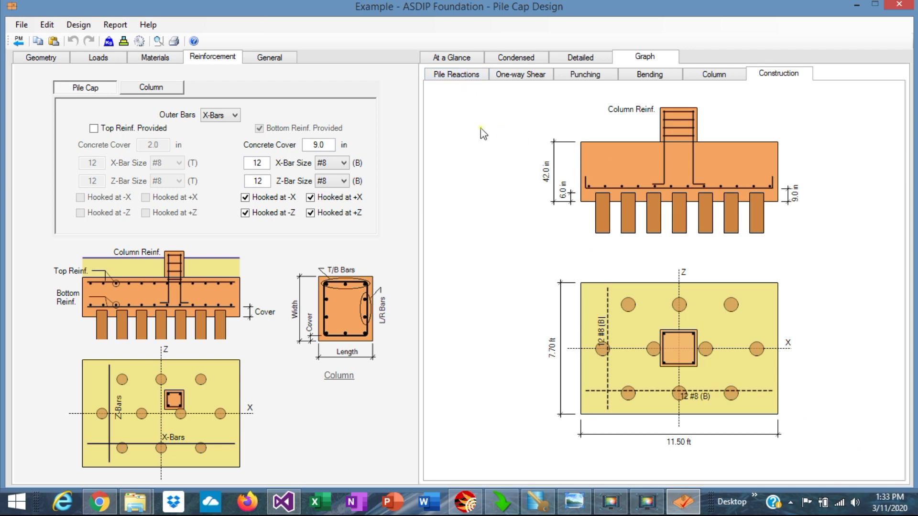
pyautogui.click(580, 59)
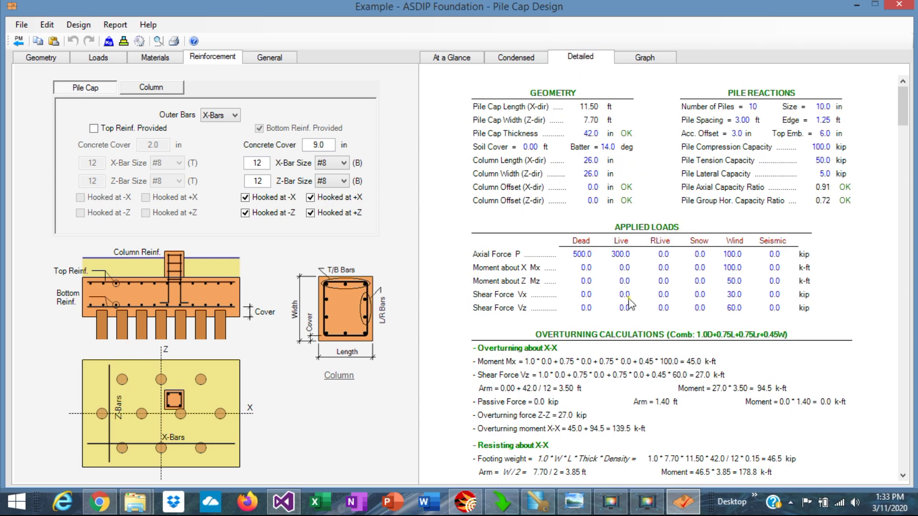
pyautogui.scroll(-15, 631, 304)
pyautogui.scroll(-11, 629, 302)
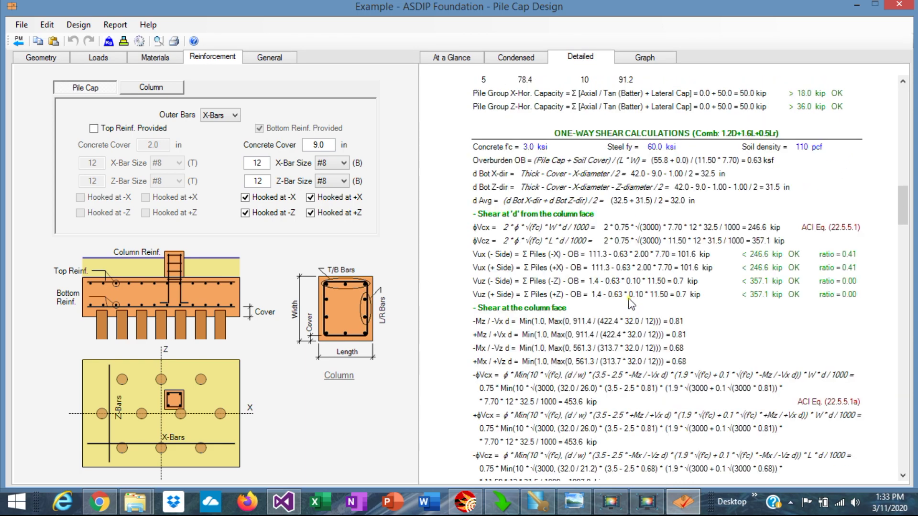
pyautogui.scroll(-12, 610, 178)
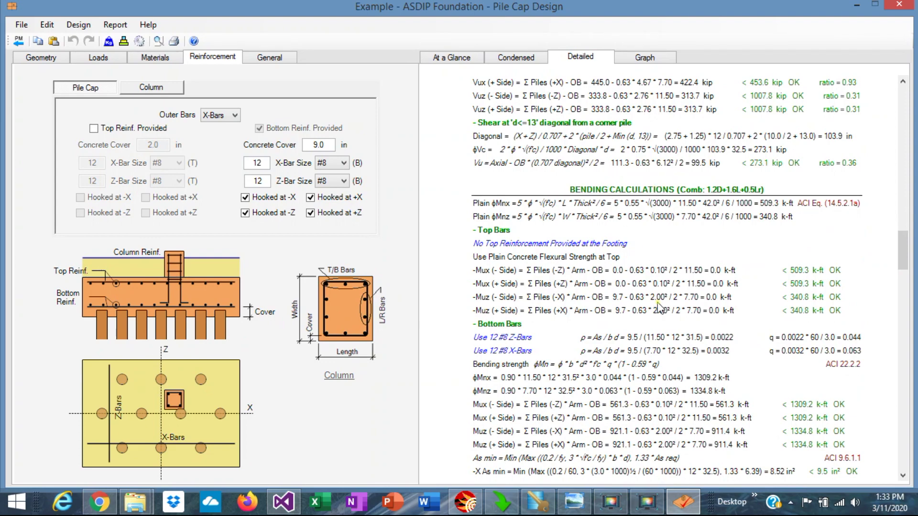
pyautogui.scroll(-6, 660, 307)
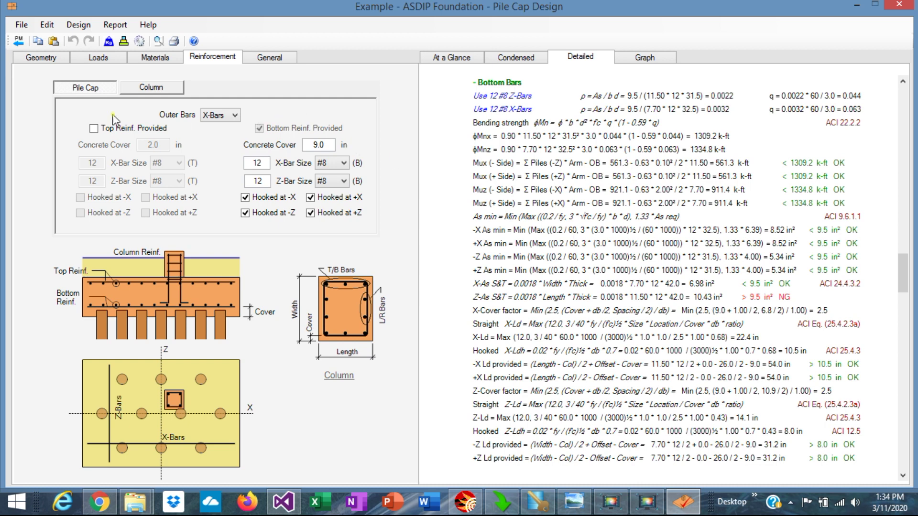
# Provide top reinforcement in the pile cap and check the bending design in the results summary.
pyautogui.click(93, 128)
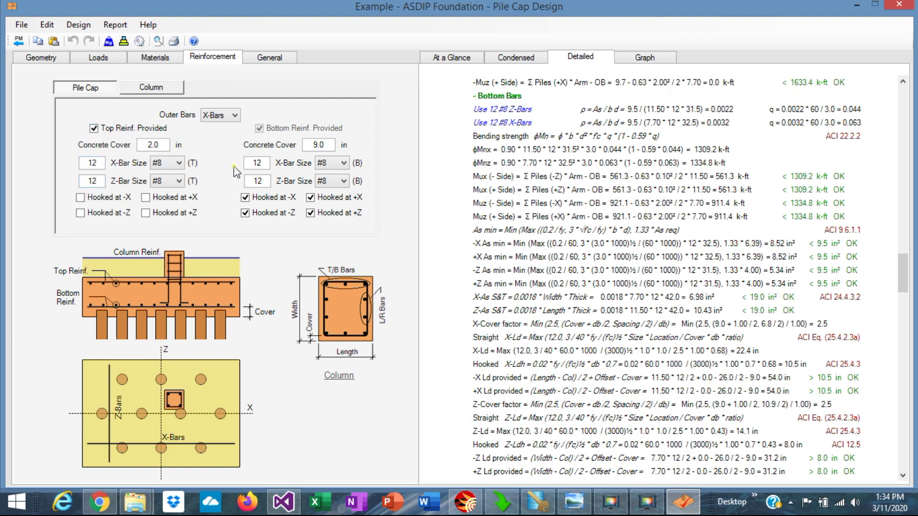
pyautogui.click(451, 58)
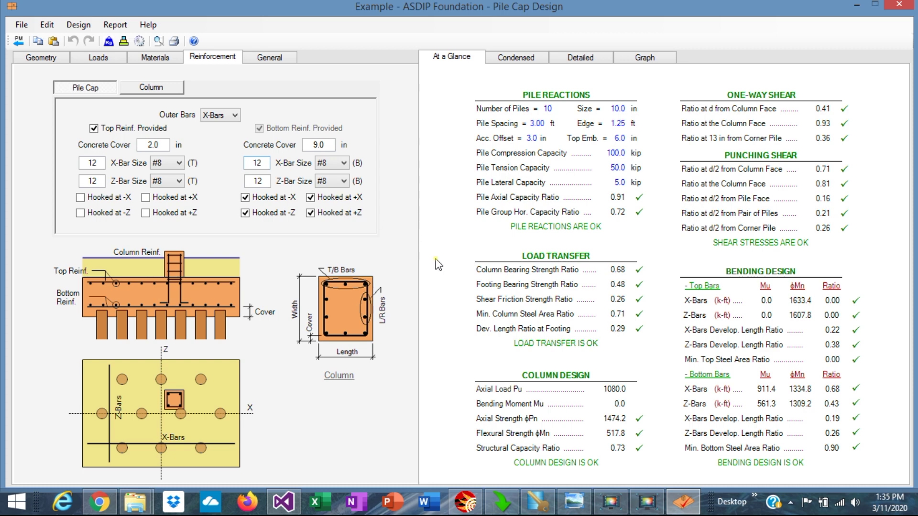
# Review the condensed results for one-way shear, punching shear, bending, load transfer, column design and materials.
pyautogui.click(524, 61)
pyautogui.scroll(-5, 620, 254)
pyautogui.scroll(-5, 620, 254)
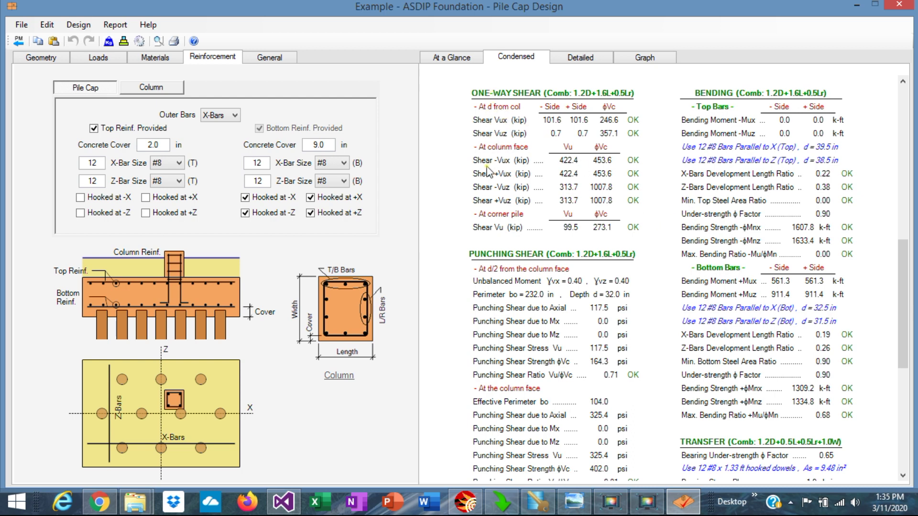
pyautogui.scroll(-3, 549, 287)
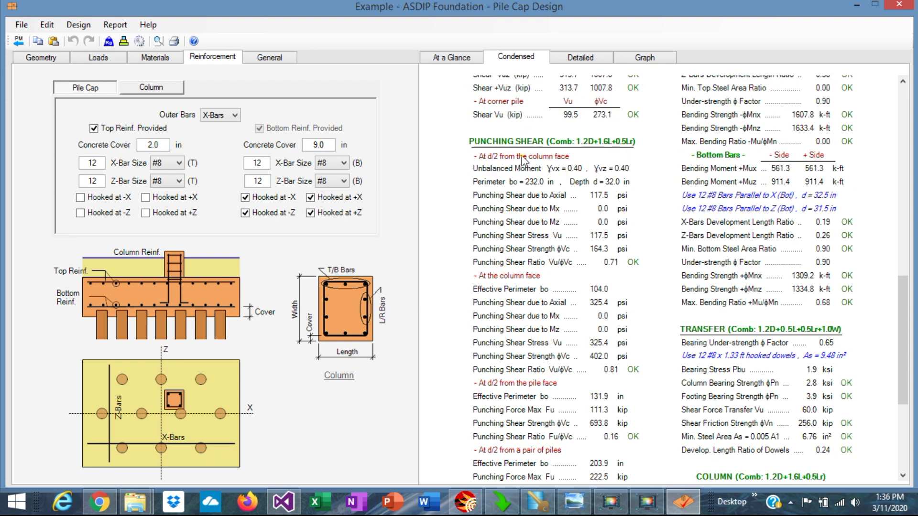
pyautogui.scroll(-5, 619, 390)
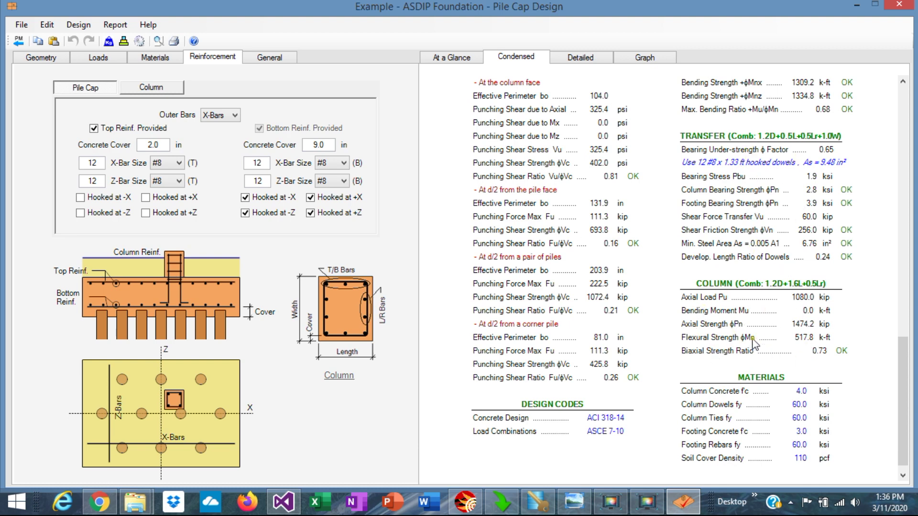
pyautogui.scroll(6, 794, 354)
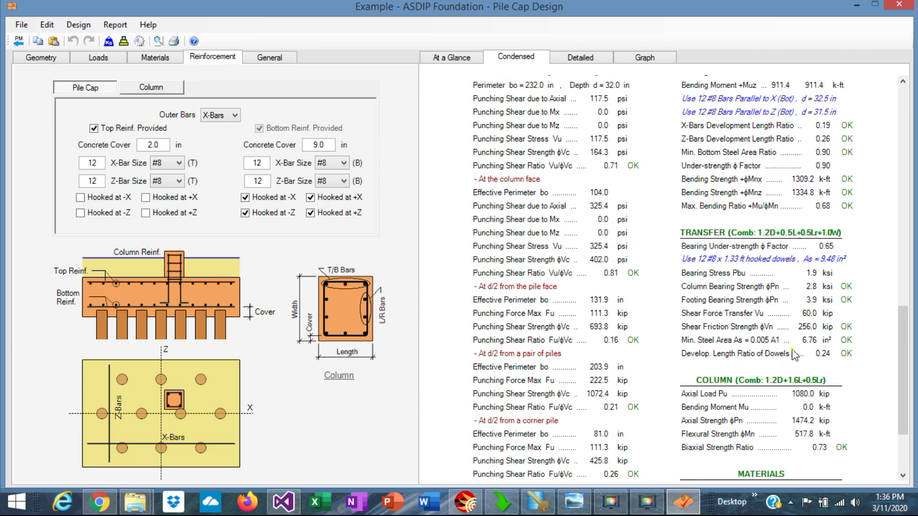
pyautogui.scroll(4, 793, 354)
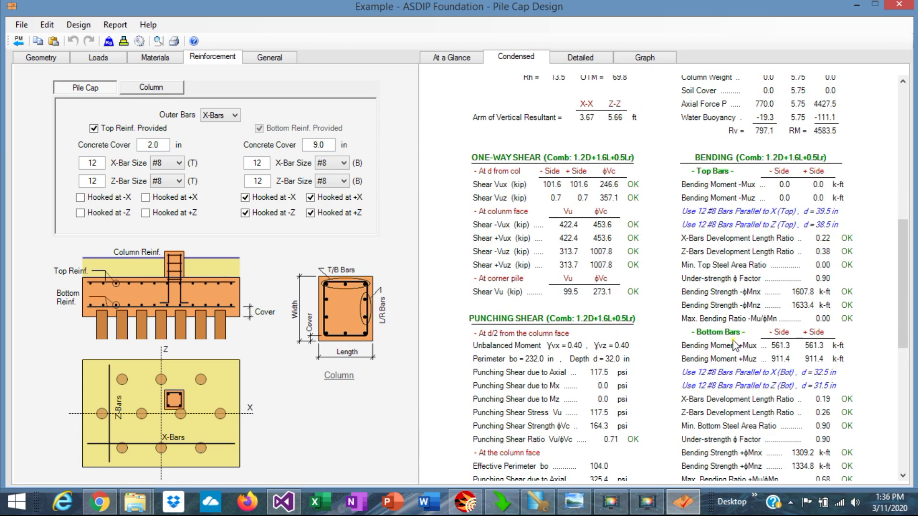
# Review the condensed bending results for the bottom bars and the dead, live and wind load inputs.
pyautogui.scroll(-2, 739, 340)
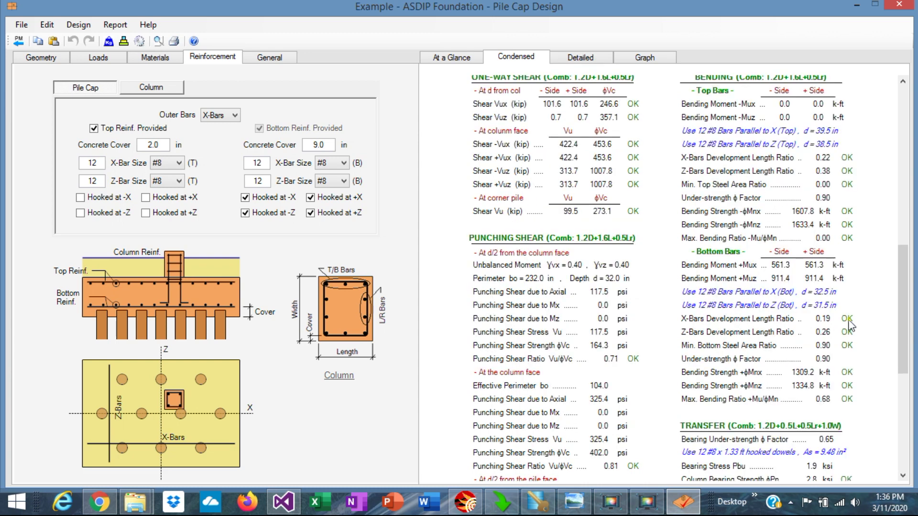
pyautogui.click(449, 59)
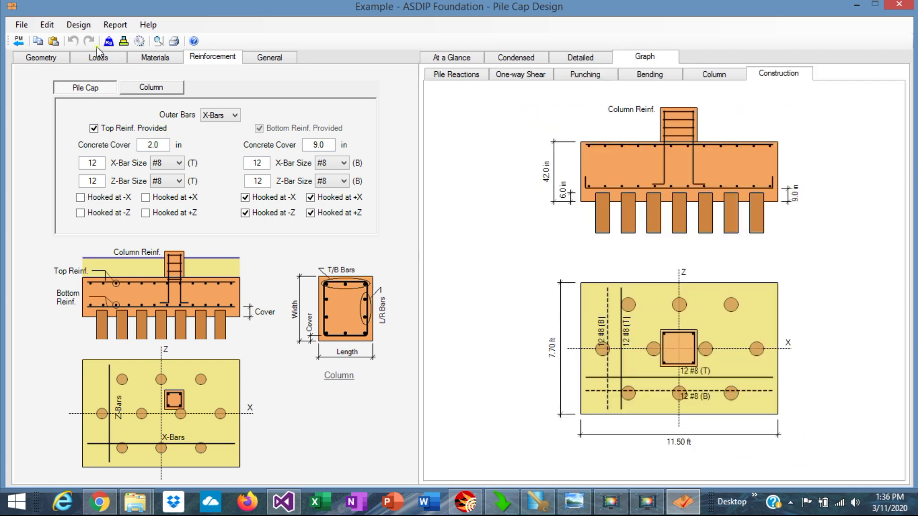
pyautogui.click(98, 58)
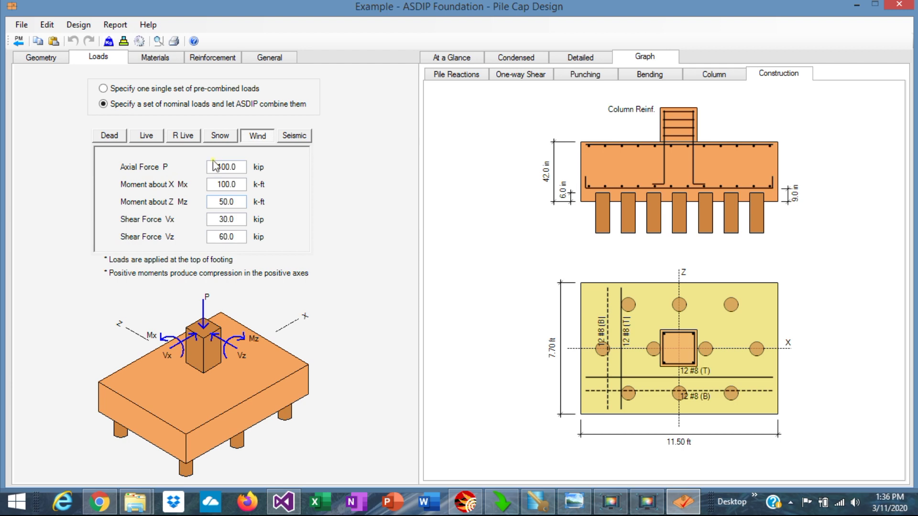
pyautogui.click(110, 138)
pyautogui.click(146, 136)
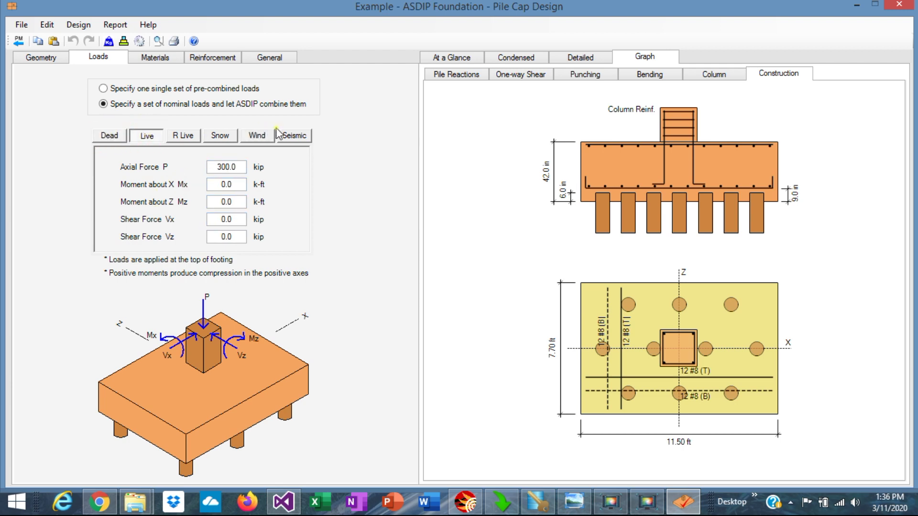
pyautogui.click(252, 139)
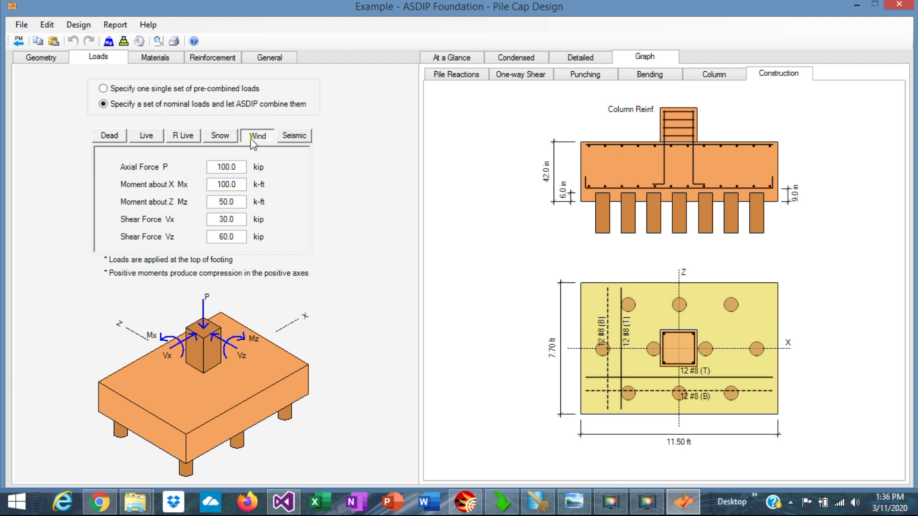
# Review the column, pile cap and pile material and geometry inputs against the at-a-glance design check summary.
pyautogui.click(161, 58)
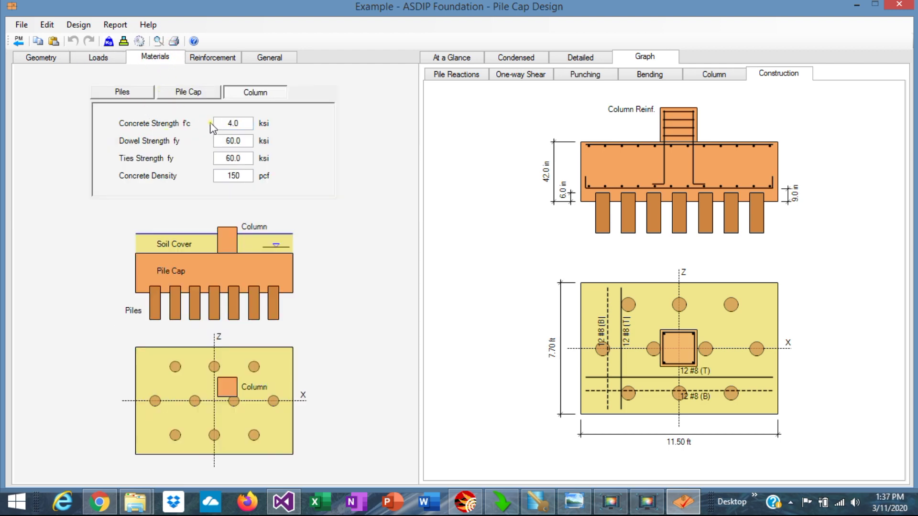
pyautogui.click(194, 92)
pyautogui.click(126, 92)
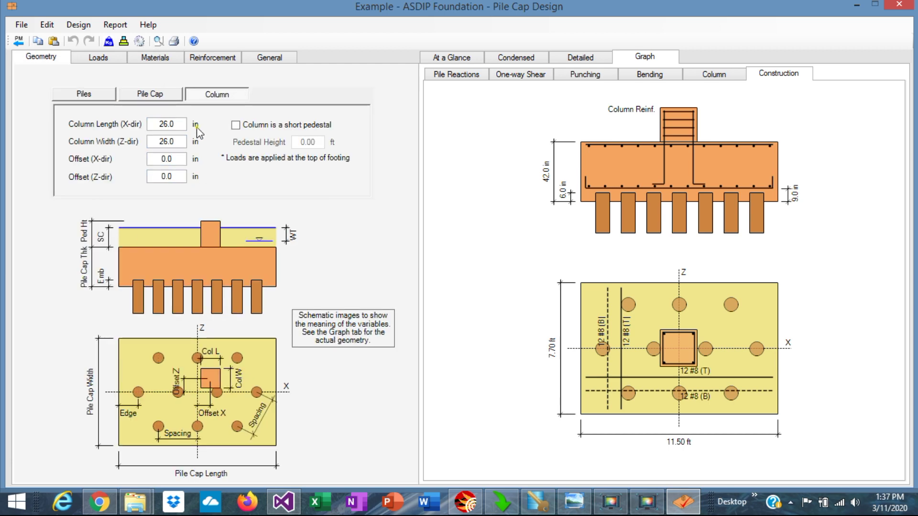
pyautogui.click(96, 94)
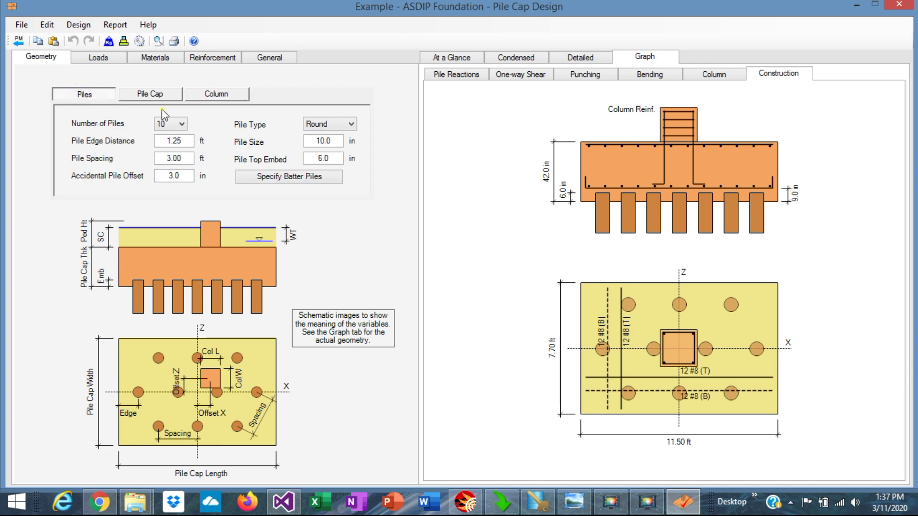
pyautogui.click(451, 57)
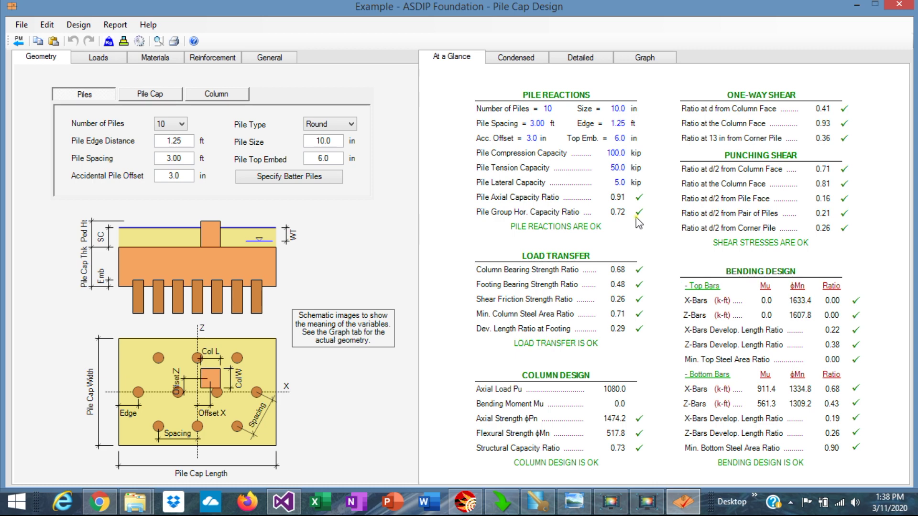
# Preview the condensed design report with six pages shown at once, and close the preview.
pyautogui.hotkey('ctrl', 'p')
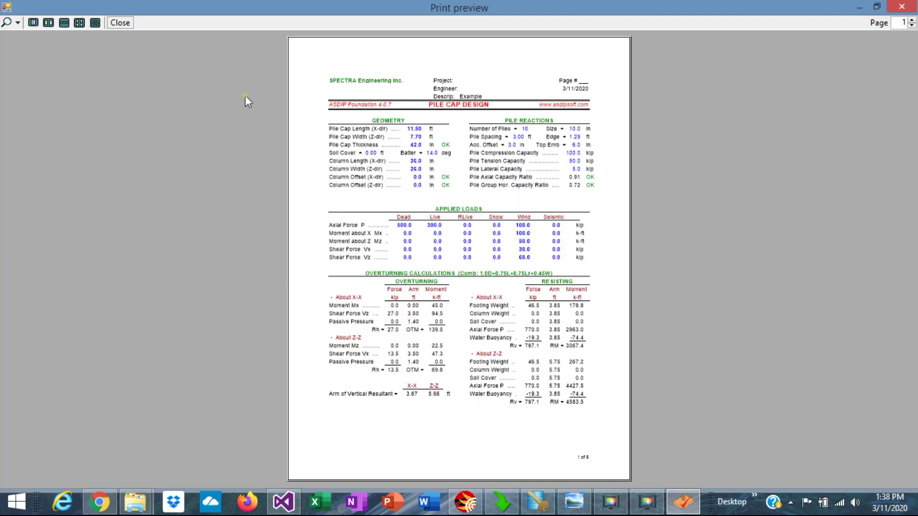
pyautogui.click(96, 23)
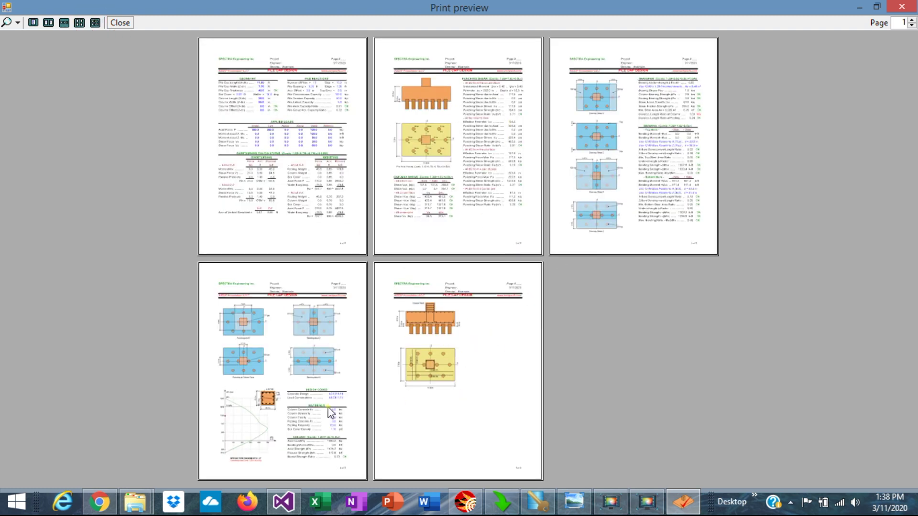
pyautogui.click(902, 8)
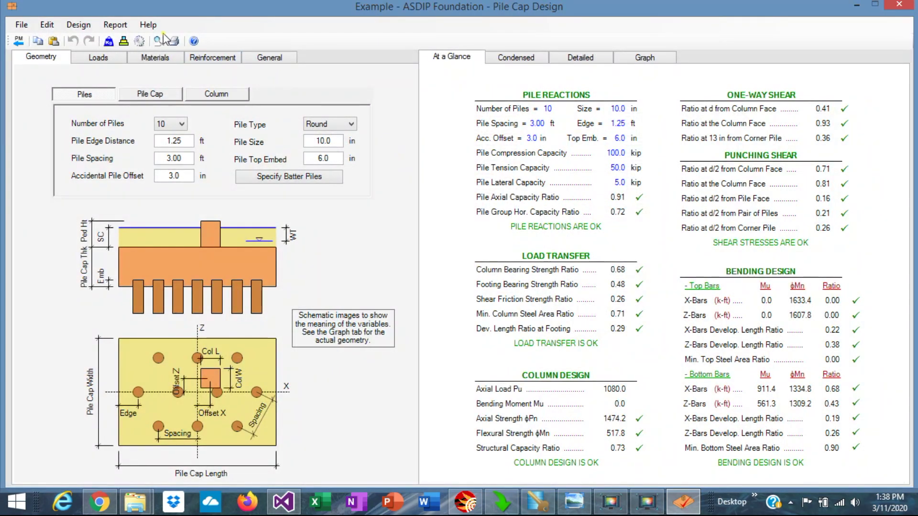
# Open a print preview of the detailed report and show six pages at once.
pyautogui.click(158, 41)
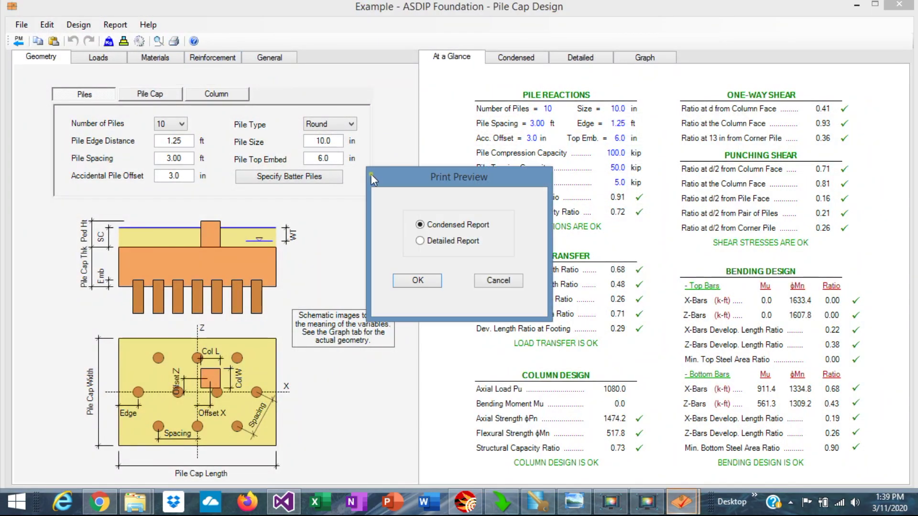
pyautogui.click(433, 243)
pyautogui.click(416, 280)
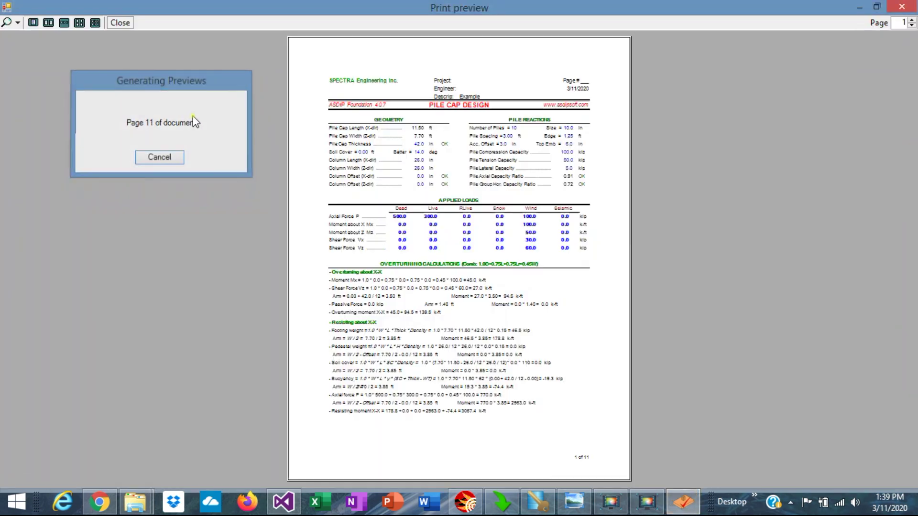
pyautogui.click(95, 22)
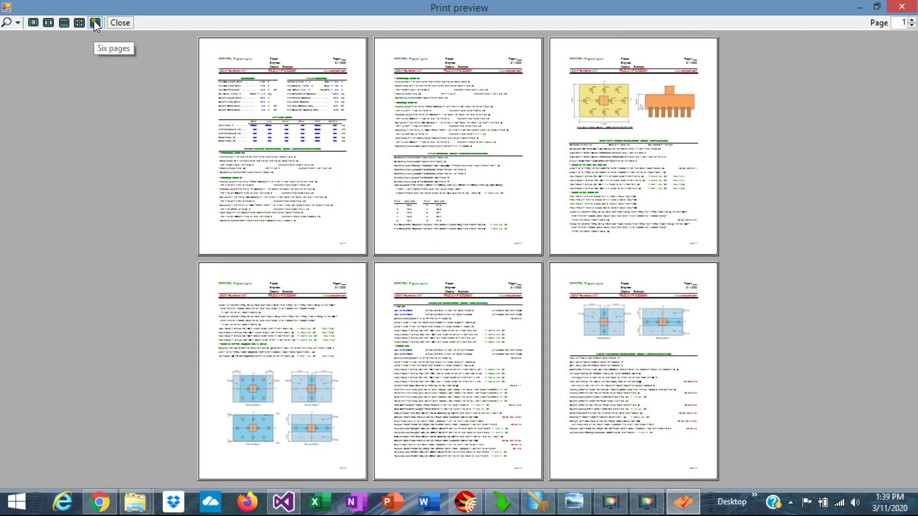
# Page through the detailed report preview to the column interaction diagram and construction drawings on its last page.
pyautogui.click(912, 21)
pyautogui.click(912, 21)
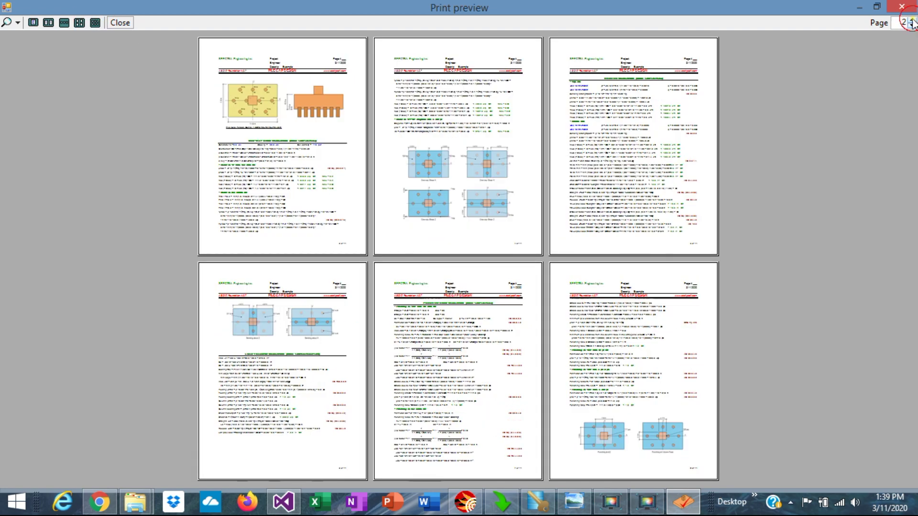
pyautogui.click(913, 21)
pyautogui.click(912, 21)
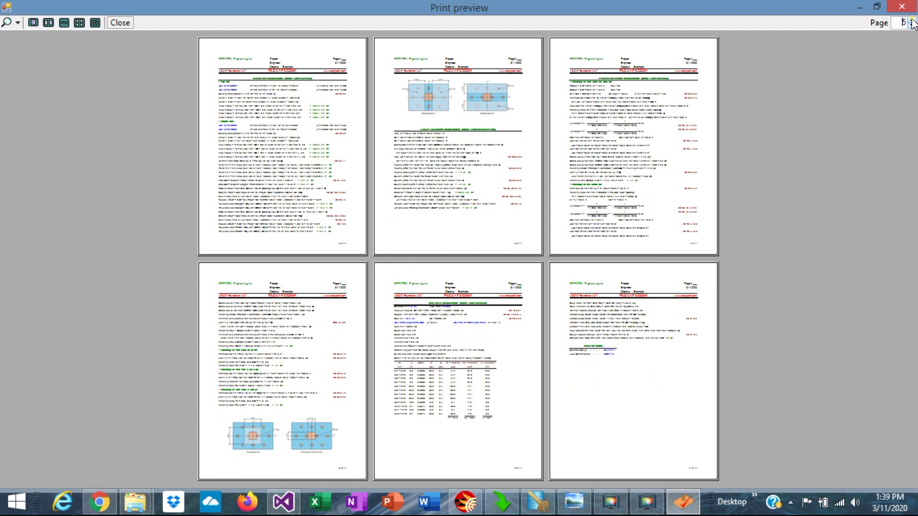
pyautogui.click(912, 21)
pyautogui.click(913, 21)
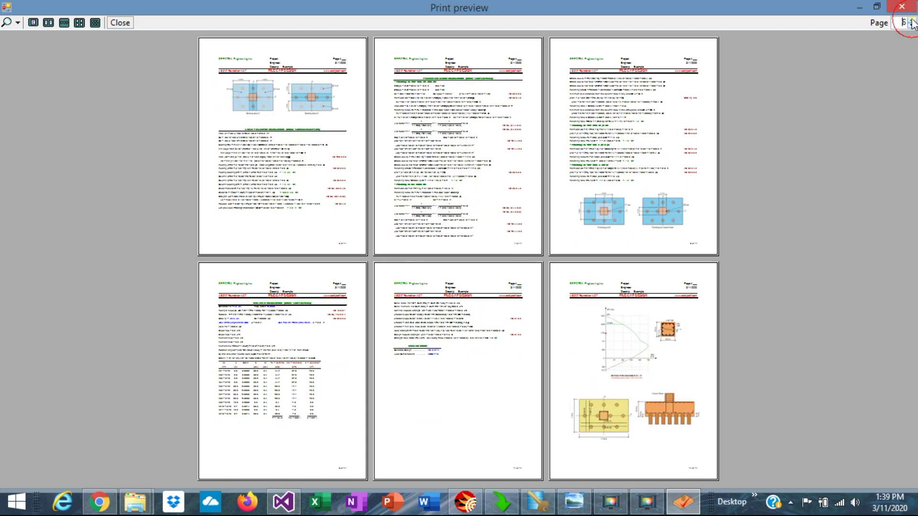